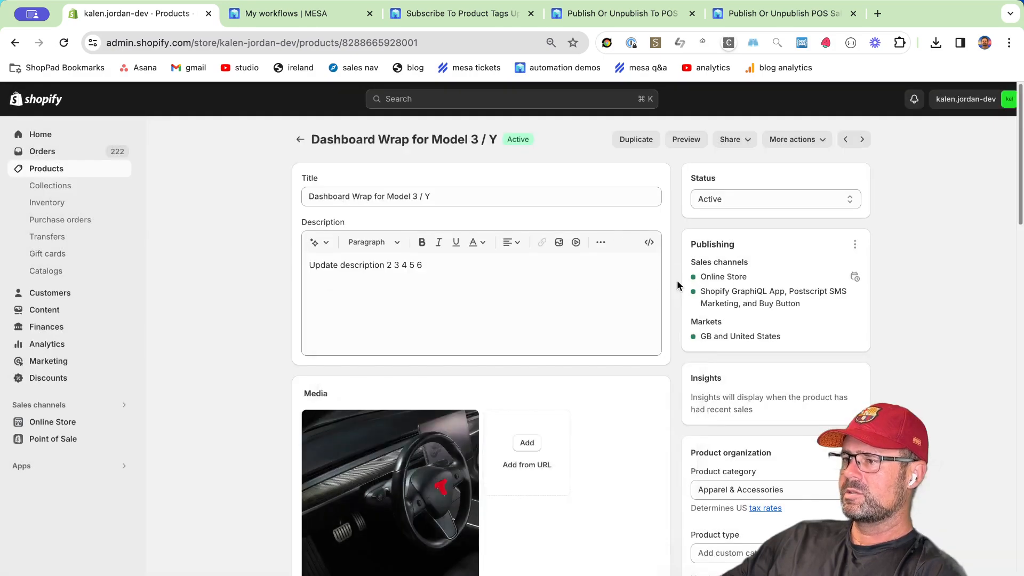
# Switch to MESA and review the steps of the Subscribe To Product Tags Updated Webhook workflow, collapsing the Schedule configuration.
pyautogui.press('super+3')
pyautogui.click(316, 263)
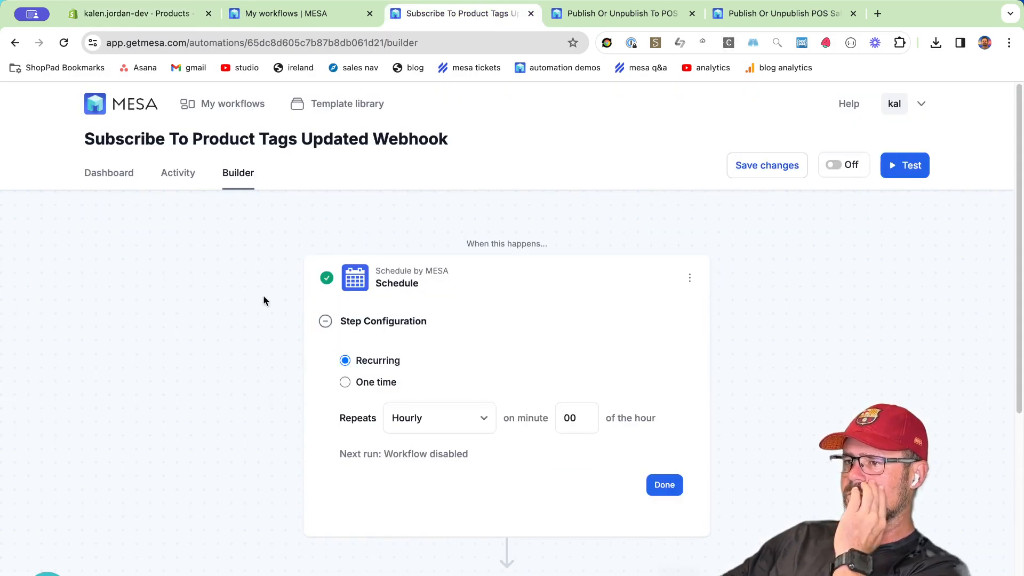
pyautogui.click(560, 290)
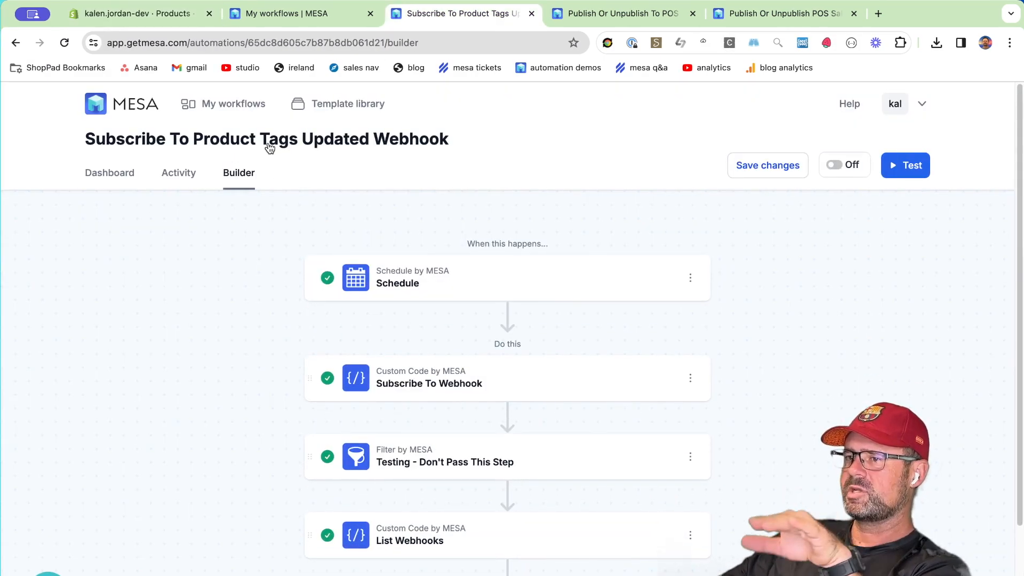
pyautogui.scroll(-3, 208, 347)
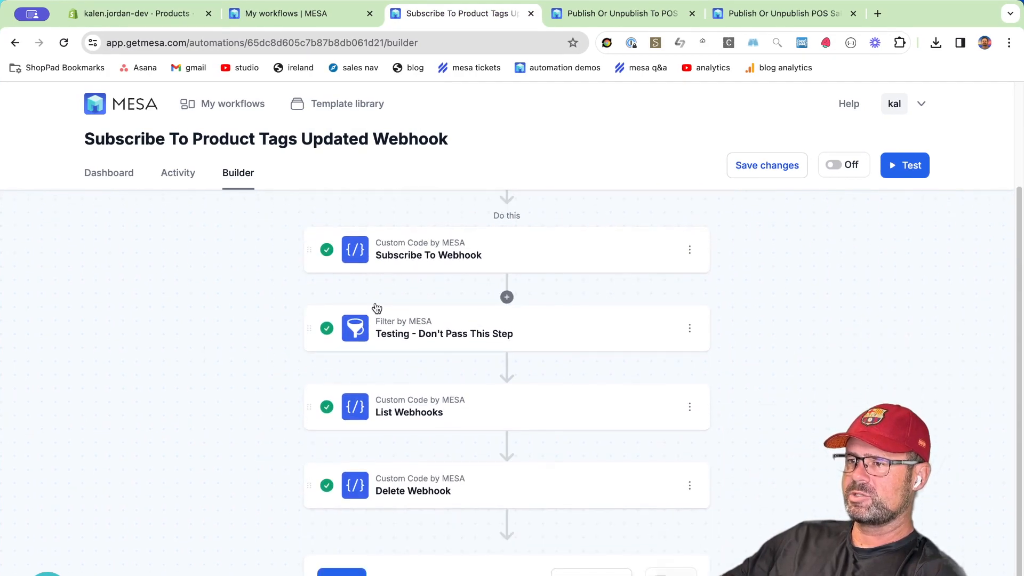
pyautogui.scroll(3, 363, 298)
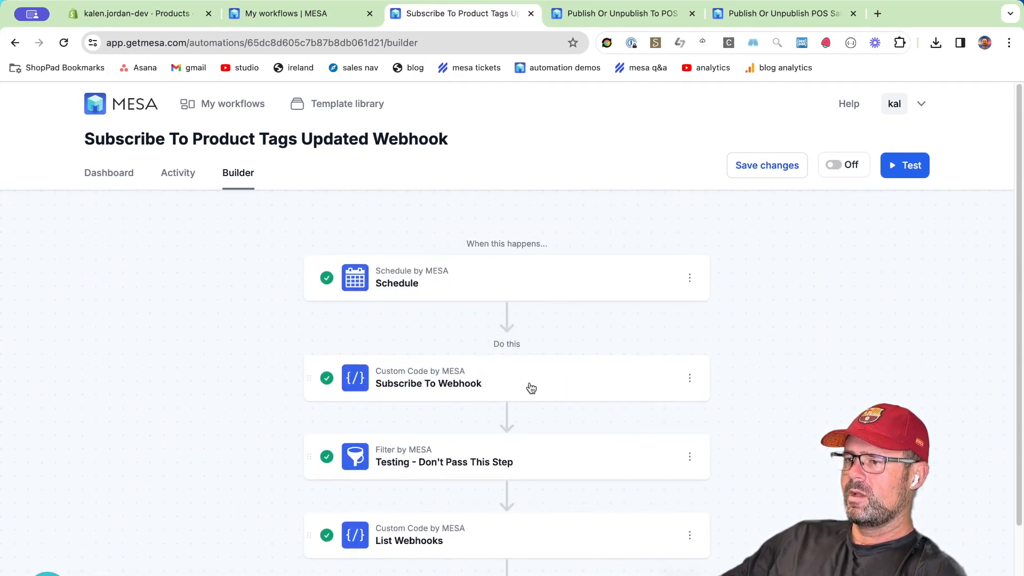
pyautogui.scroll(-1, 530, 388)
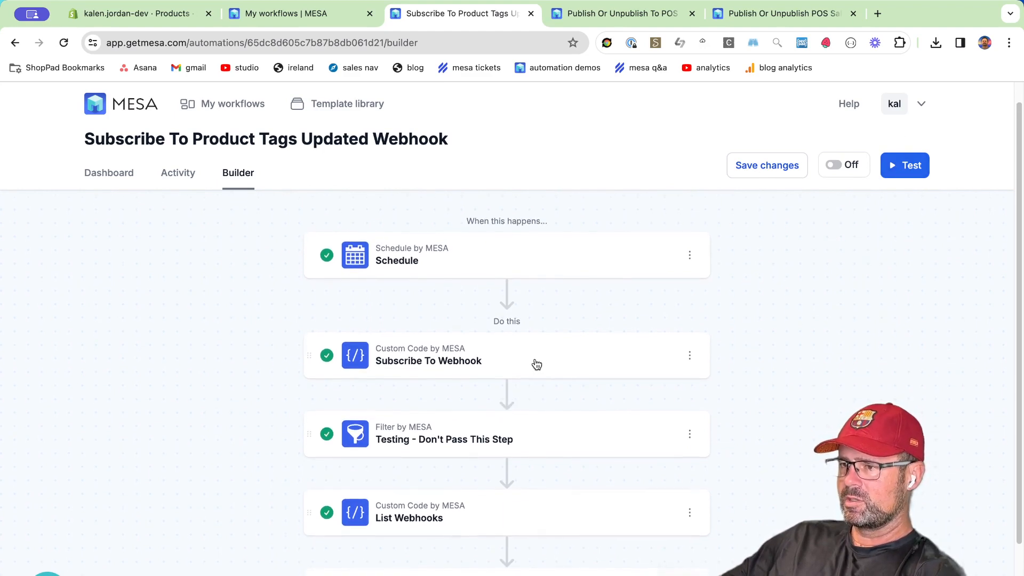
pyautogui.scroll(-1, 534, 363)
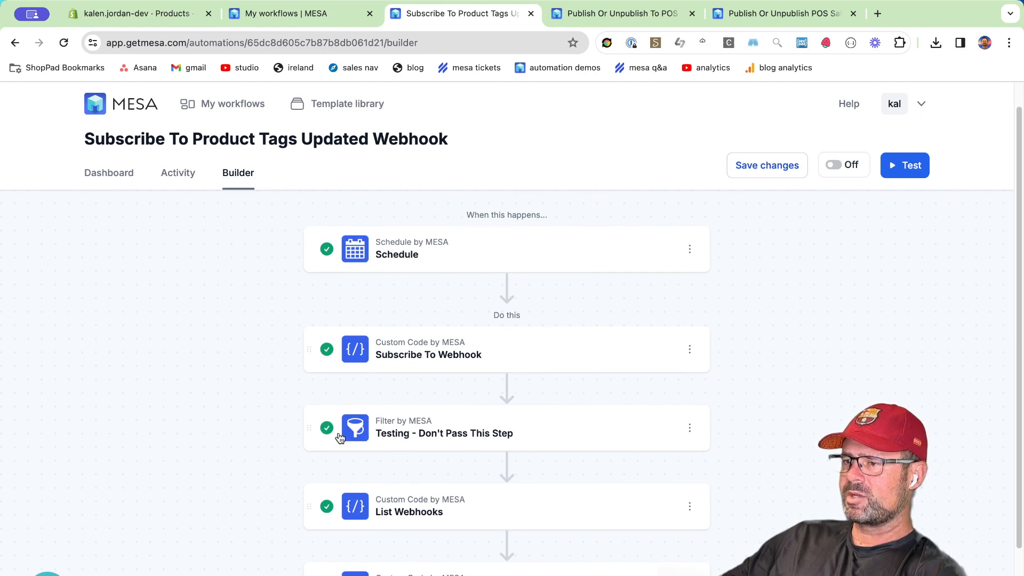
pyautogui.click(567, 428)
pyautogui.click(640, 427)
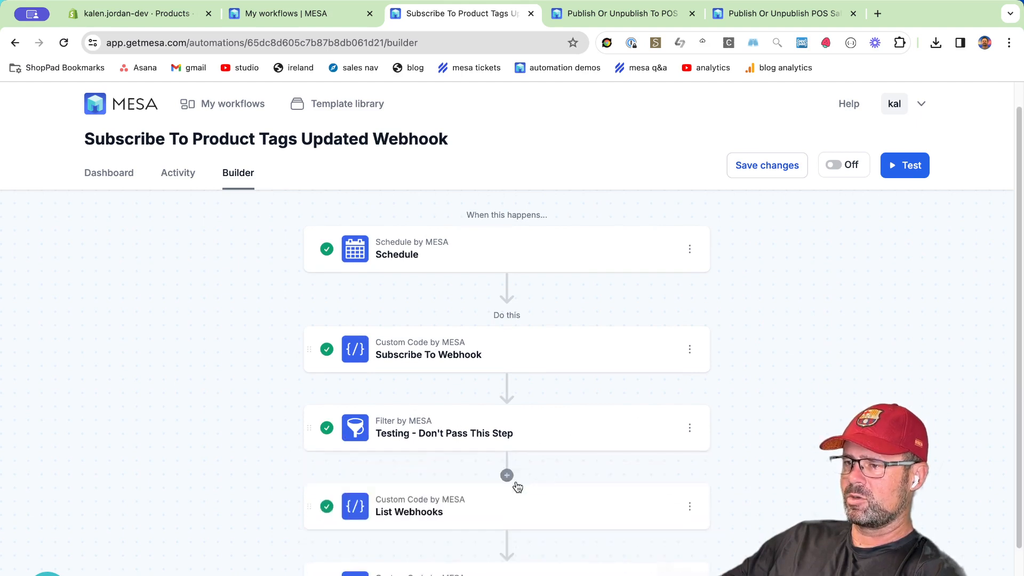
pyautogui.scroll(-3, 493, 475)
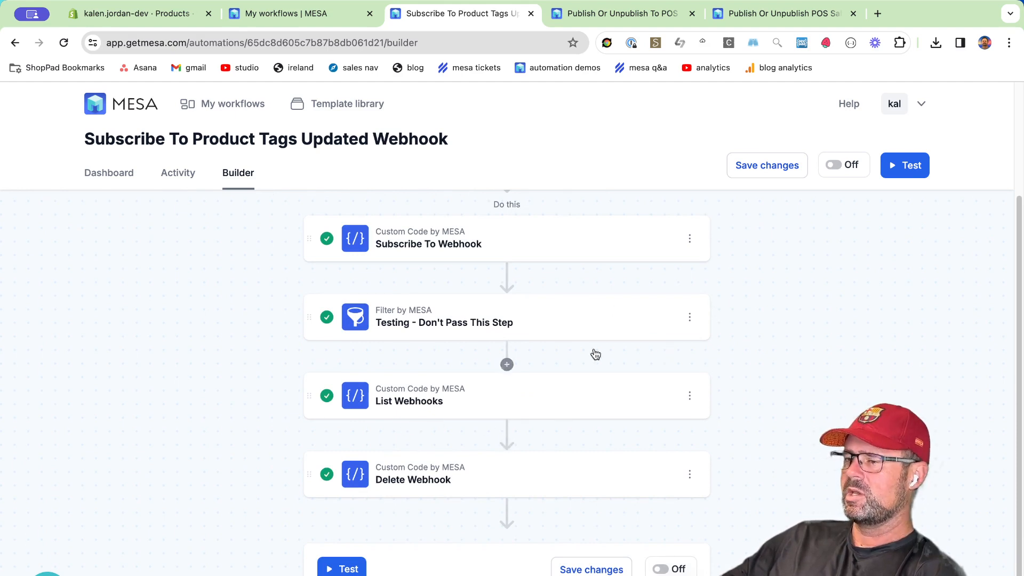
pyautogui.scroll(3, 757, 356)
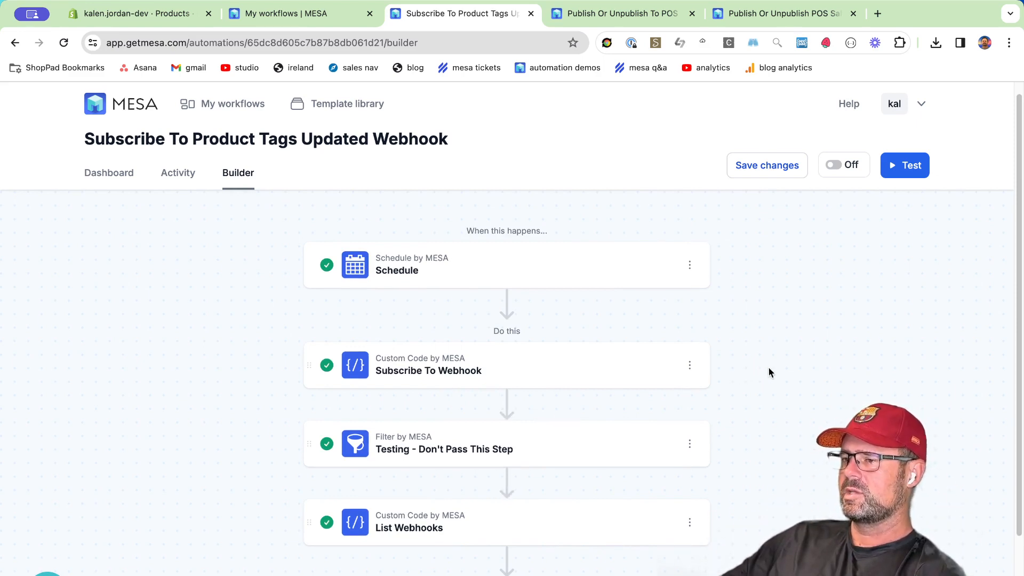
pyautogui.scroll(-1, 770, 372)
pyautogui.scroll(1, 791, 371)
# Run a new test of the Subscribe To Product Tags Updated Webhook workflow and close the test results.
pyautogui.click(905, 165)
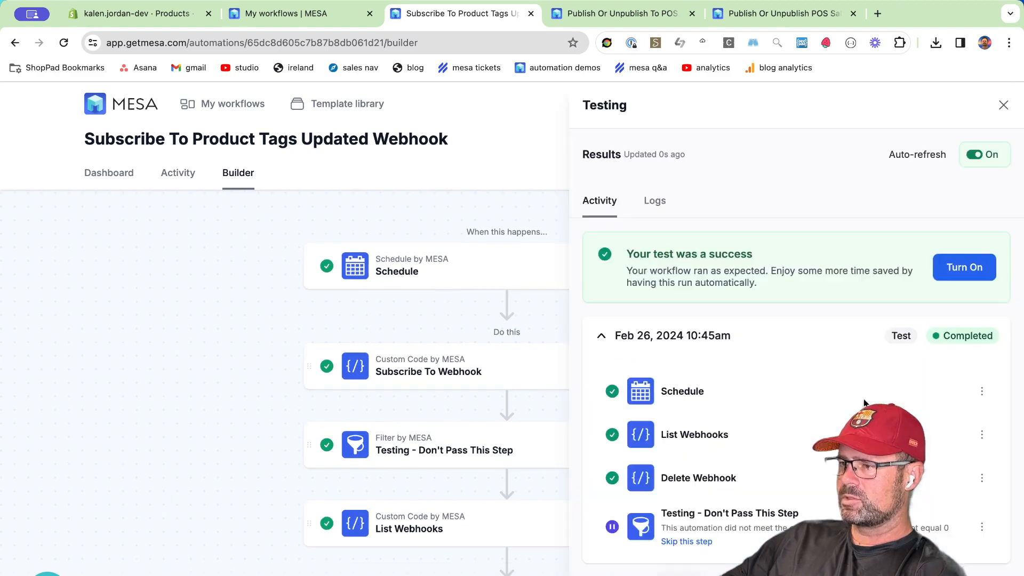
pyautogui.click(933, 570)
pyautogui.click(933, 570)
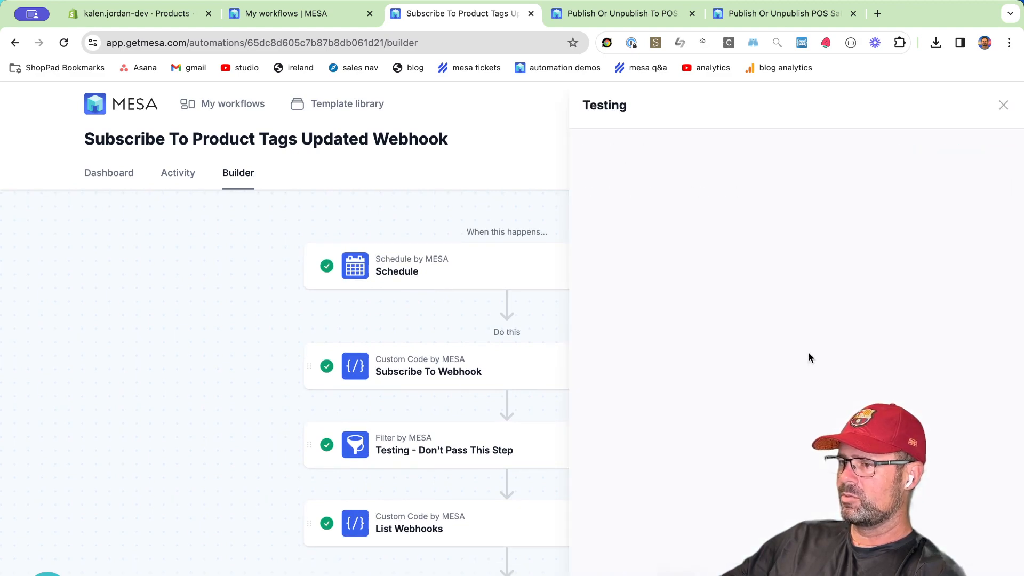
pyautogui.click(225, 509)
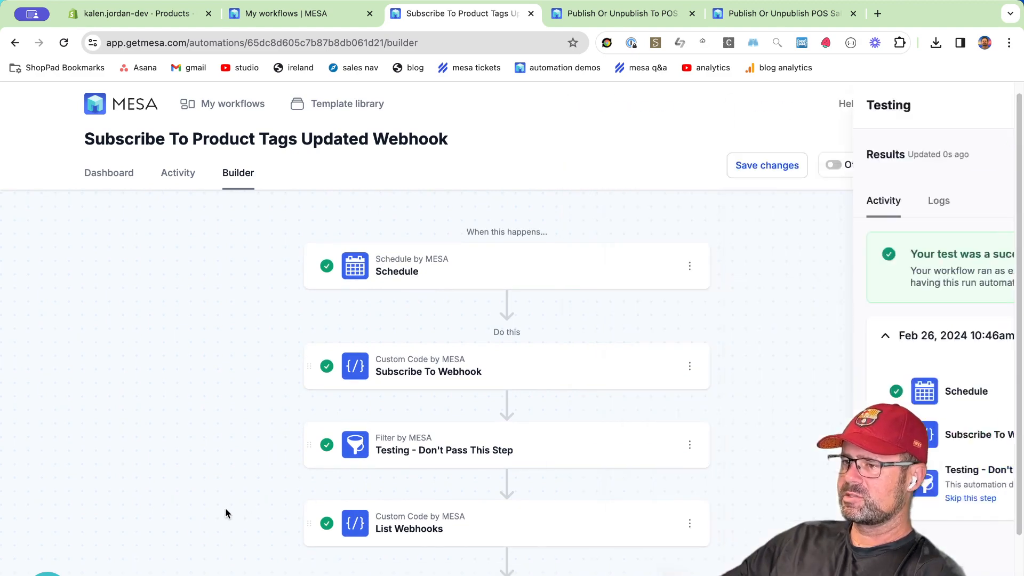
# Expand the Testing - Don't Pass This Step filter to view its condition, and collapse it again.
pyautogui.click(596, 455)
pyautogui.click(384, 442)
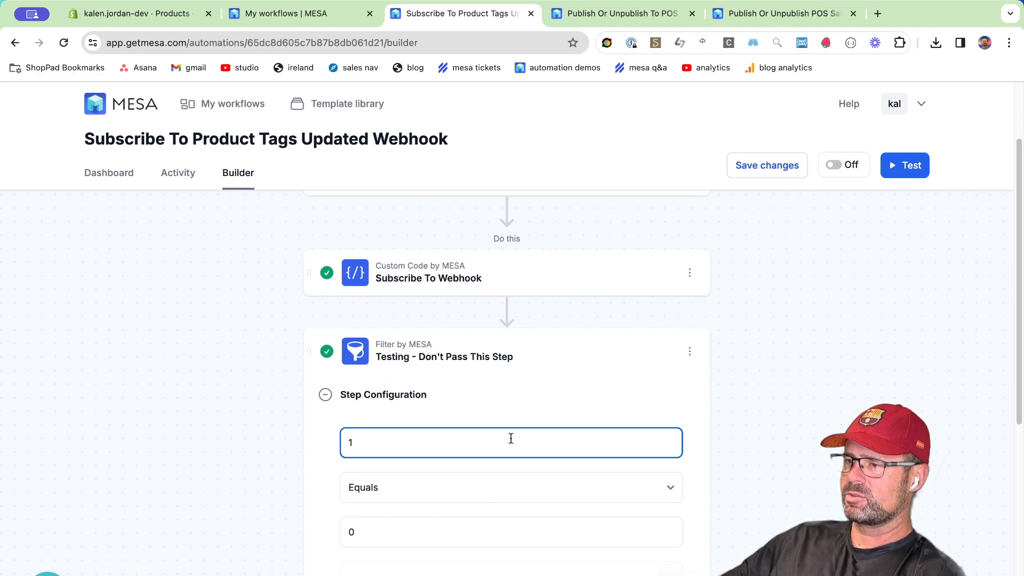
pyautogui.click(591, 367)
pyautogui.scroll(1, 526, 441)
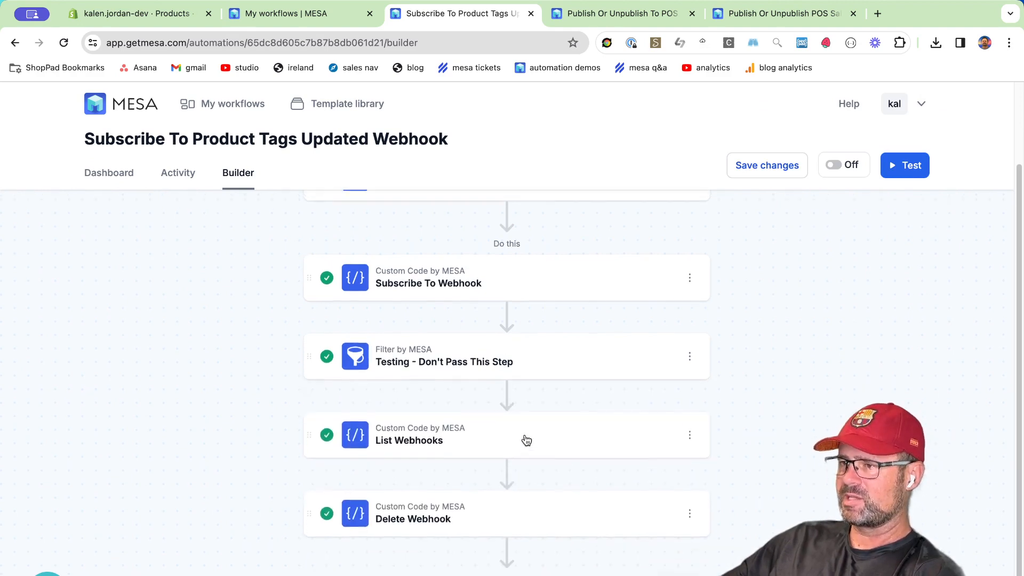
# Reopen the Publish Or Unpublish To POS Channel From Product Tags Changed Webhook workflow in its builder from the workflow list.
pyautogui.click(613, 14)
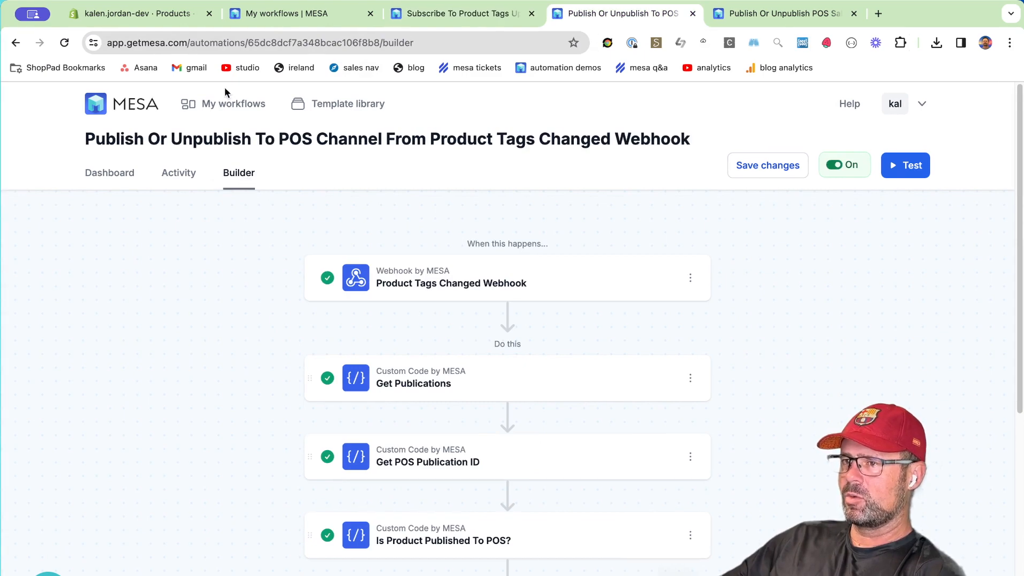
pyautogui.click(229, 105)
pyautogui.click(320, 242)
pyautogui.click(240, 173)
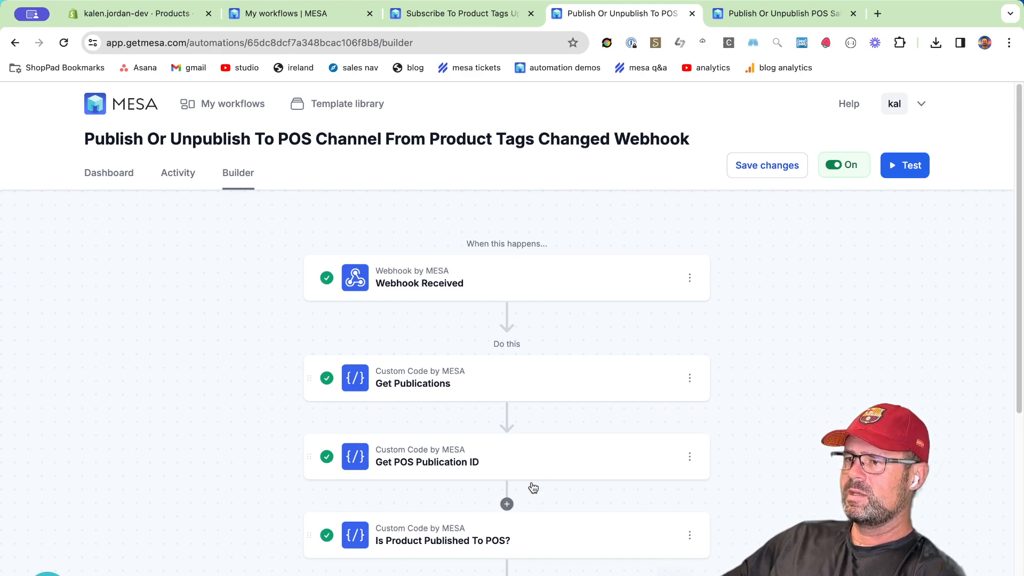
# In Shopify, add the tag "Publish To POS" to the Dashboard Wrap for Model 3 / Y product.
pyautogui.click(187, 16)
pyautogui.scroll(-7, 202, 373)
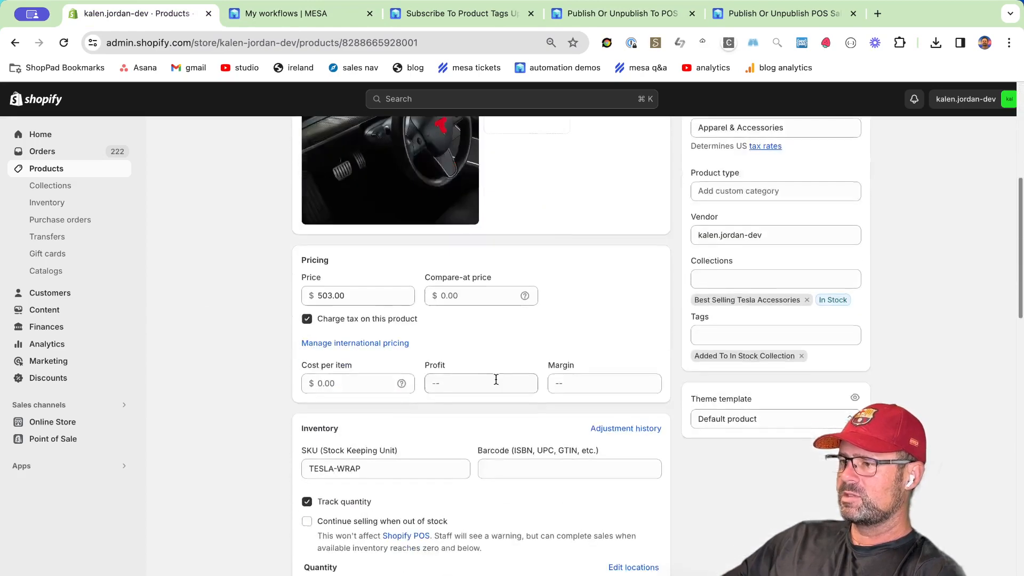
pyautogui.click(773, 335)
pyautogui.write('Publish ')
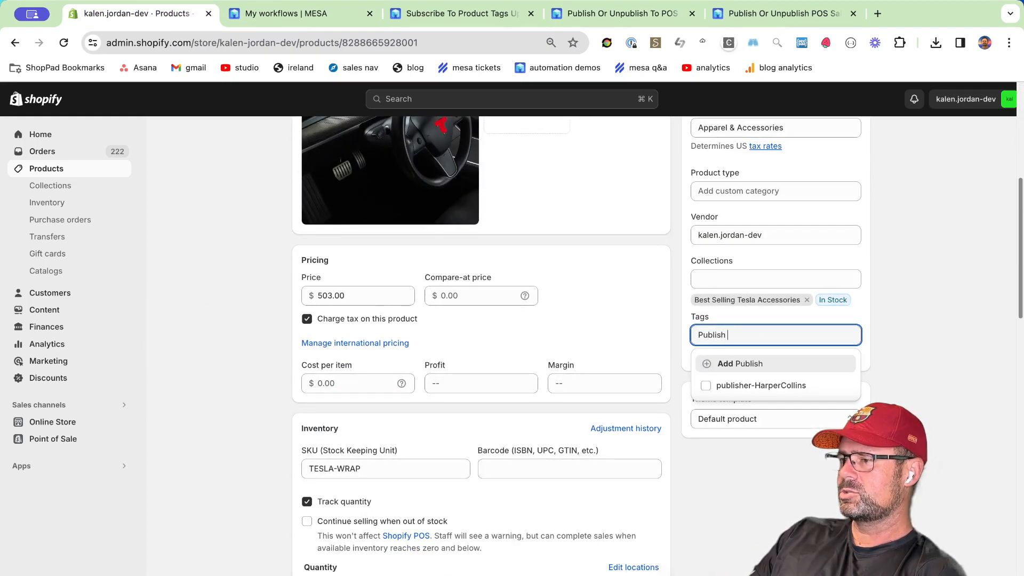
pyautogui.write('To POS')
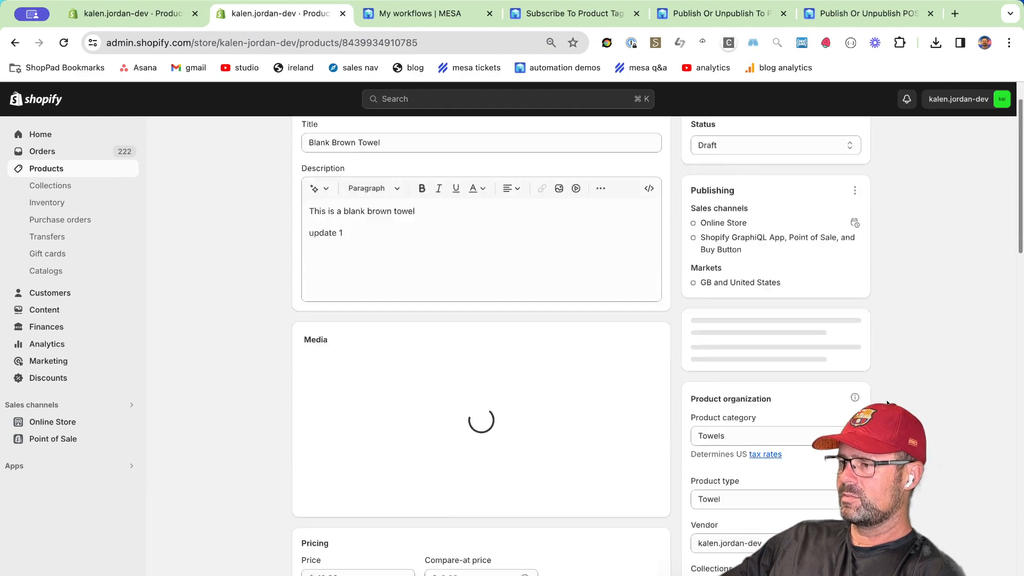
# Add the tag "Publish To POS" to the Blank Brown Towel product and save it.
pyautogui.scroll(-3, 733, 480)
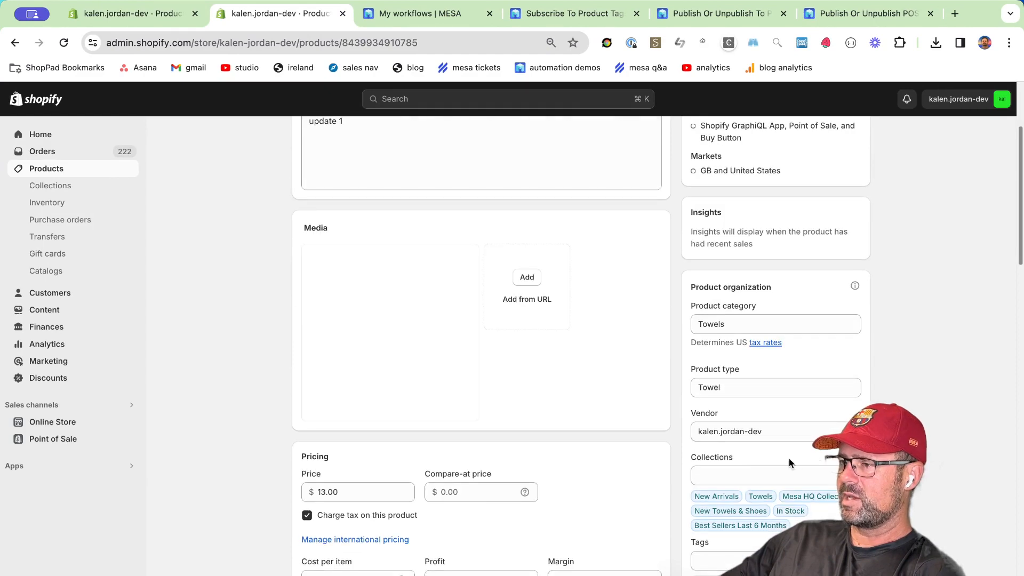
pyautogui.click(733, 561)
pyautogui.write('Publish To POS')
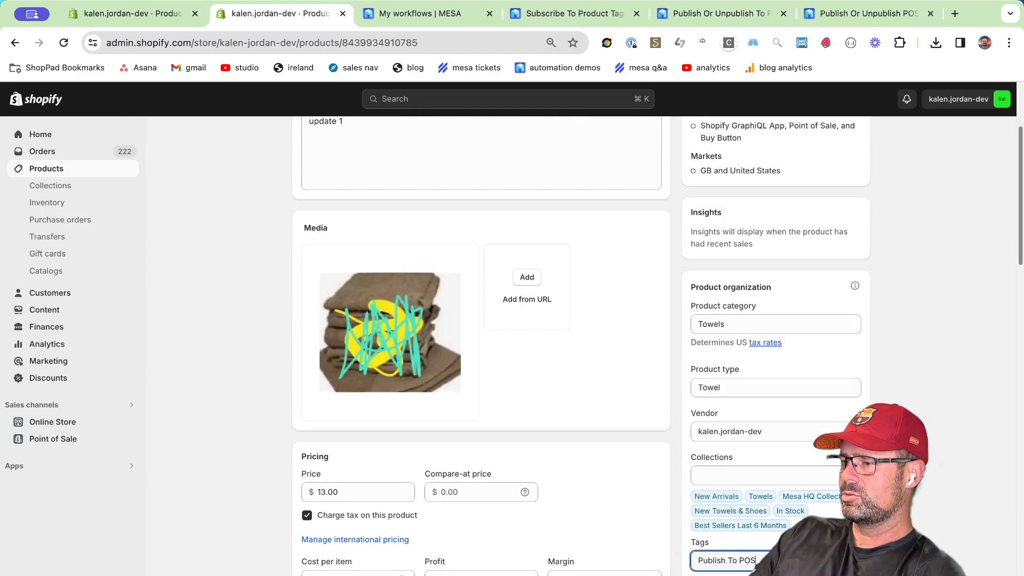
pyautogui.press('Return')
pyautogui.press('super+s')
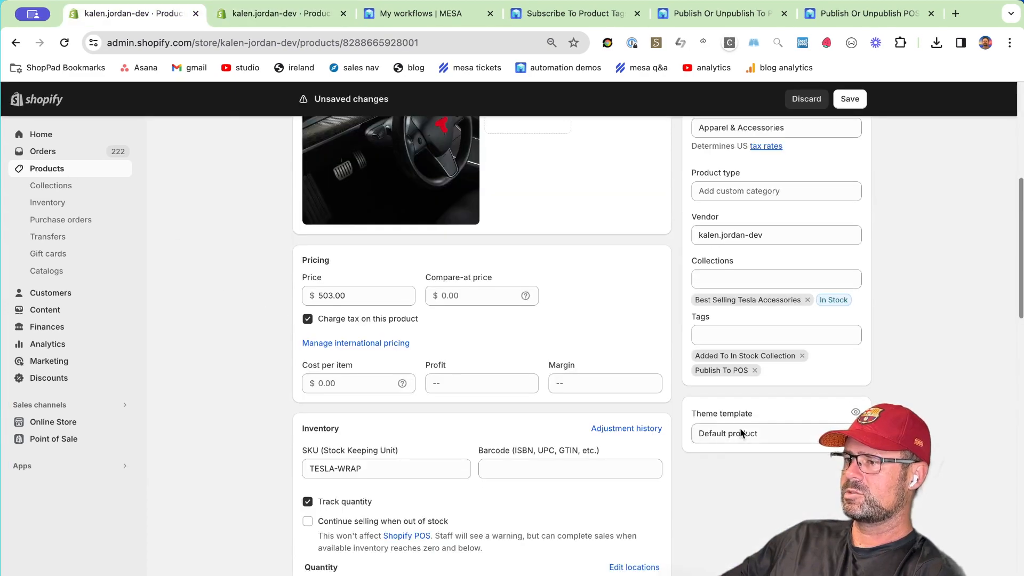
# Open the Webhook Received request details for the running task in the MESA Publish Or Unpublish To POS workflow's activity.
pyautogui.scroll(-2, 740, 433)
pyautogui.click(545, 16)
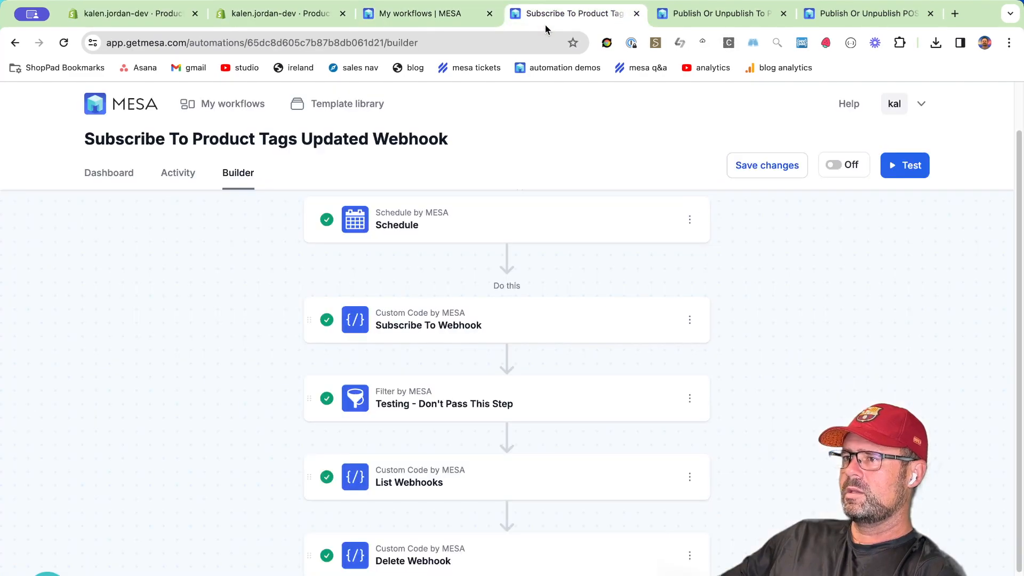
pyautogui.click(709, 15)
pyautogui.click(178, 172)
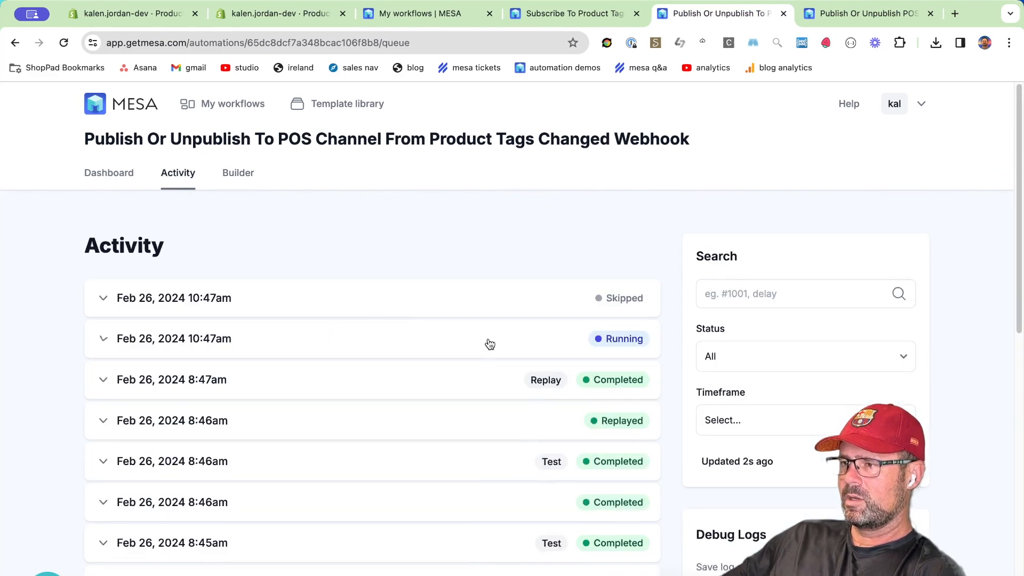
pyautogui.click(487, 343)
pyautogui.scroll(-2, 632, 373)
pyautogui.click(632, 331)
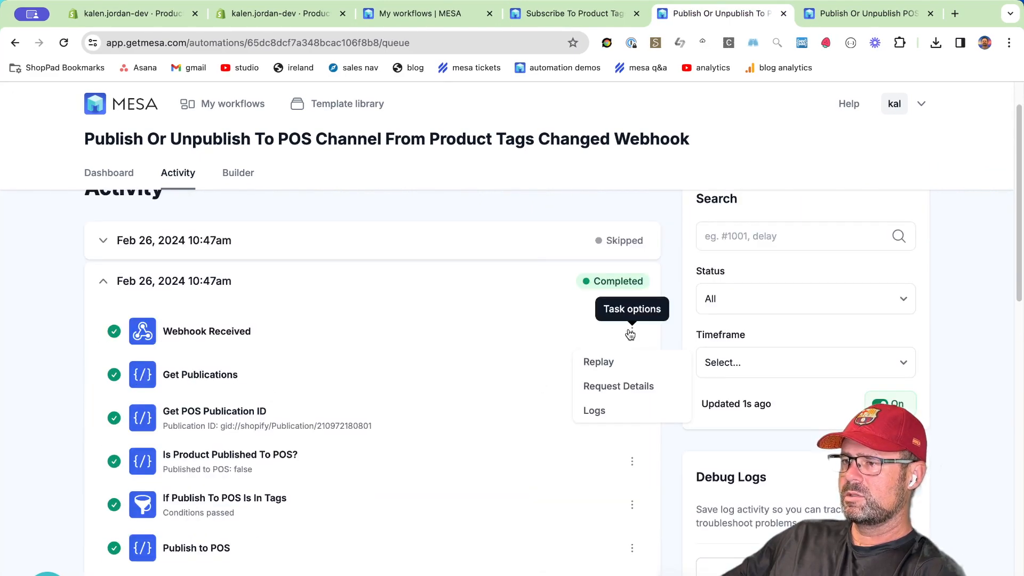
pyautogui.click(632, 390)
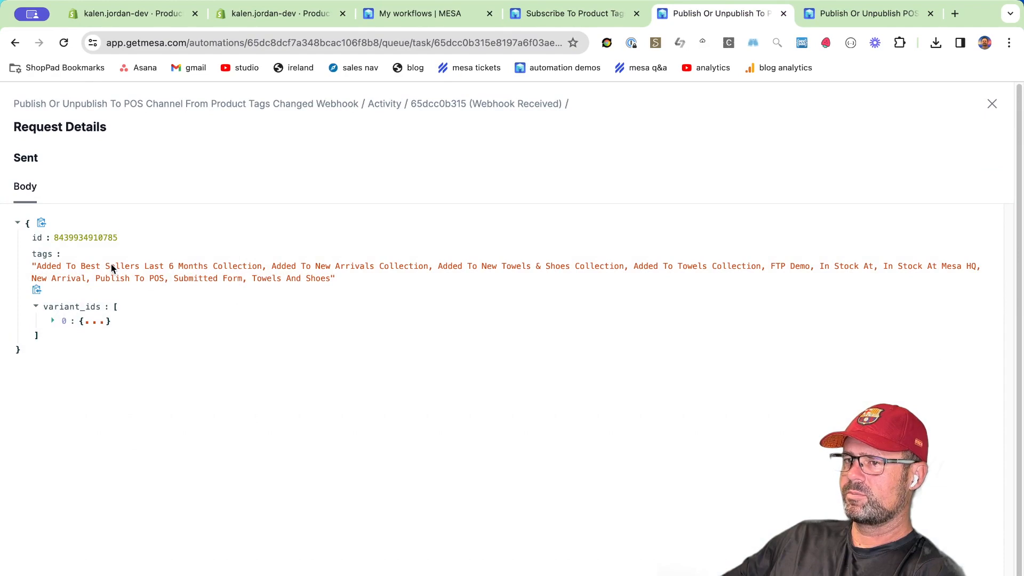
# Compare the product ID in the webhook request with the Blank Brown Towel product's URL, and close the request details.
pyautogui.doubleClick(81, 238)
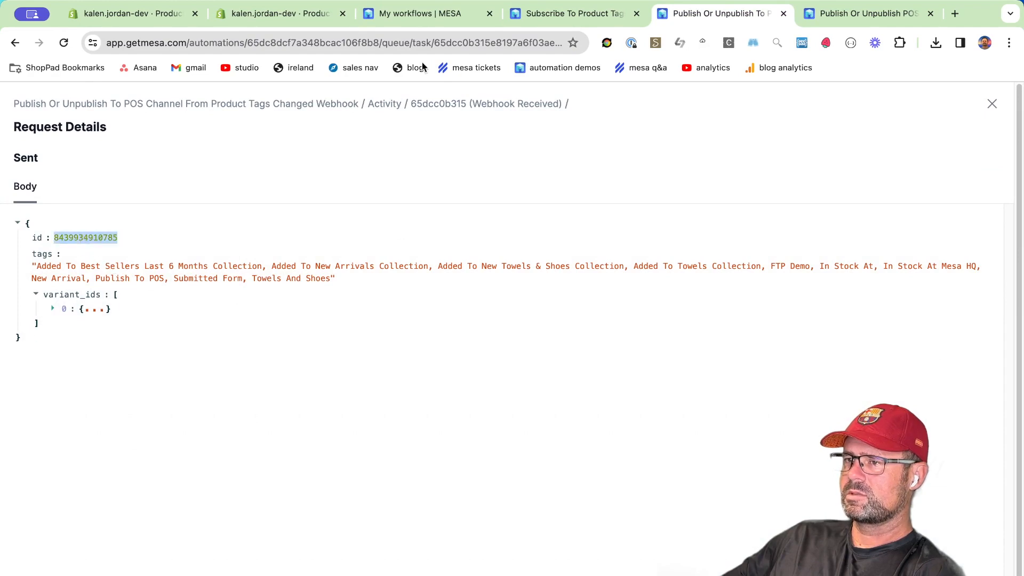
pyautogui.click(288, 14)
pyautogui.doubleClick(444, 42)
pyautogui.click(581, 14)
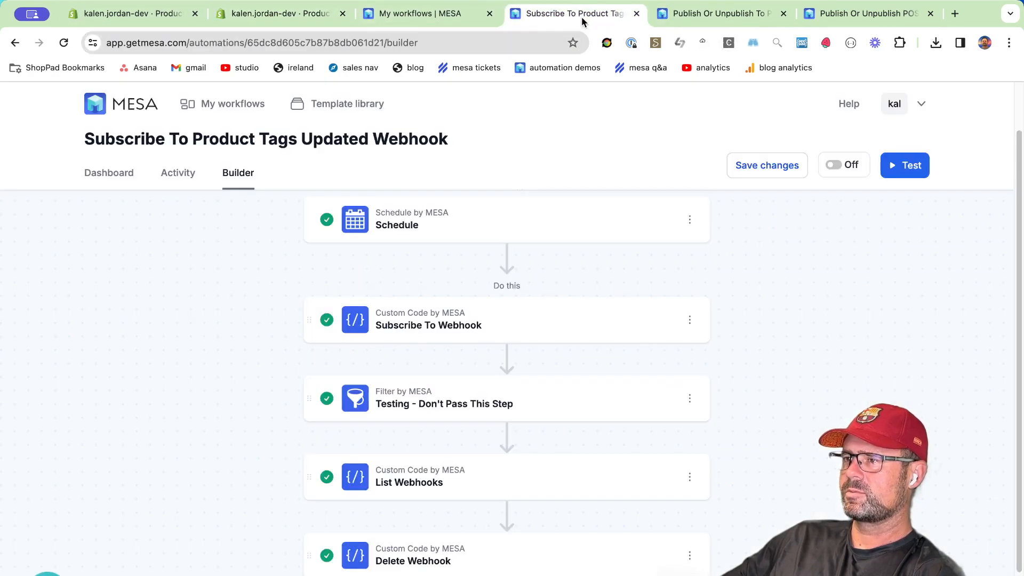
pyautogui.click(709, 12)
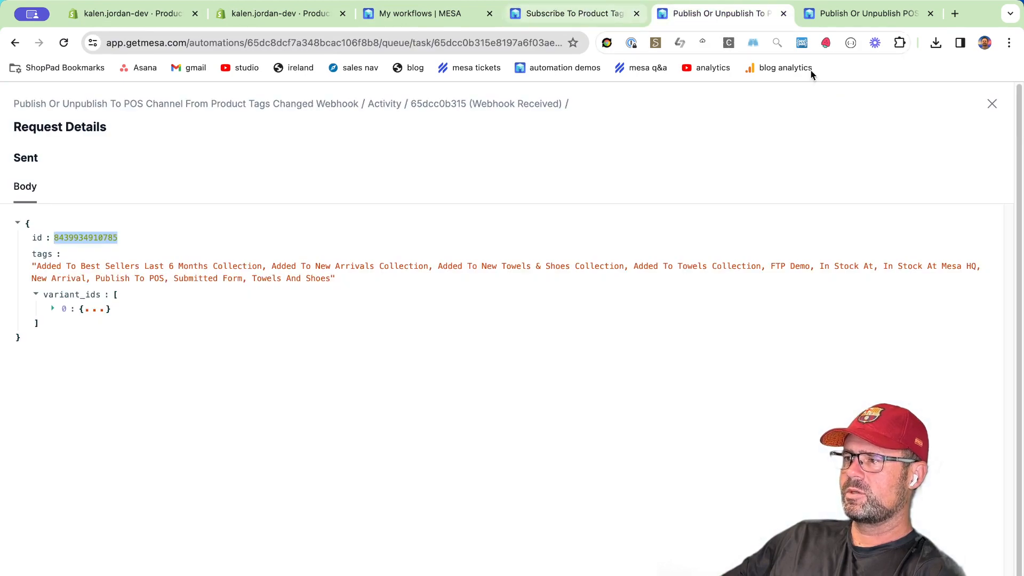
pyautogui.click(991, 104)
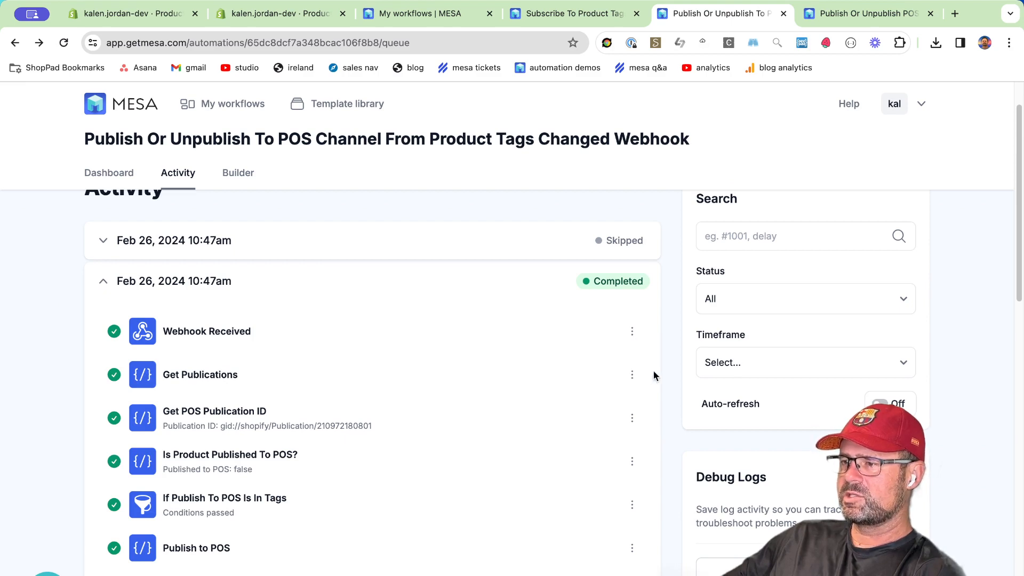
# Open the code of the Get Publications step in the workflow builder and examine its GraphQL publications query.
pyautogui.click(236, 175)
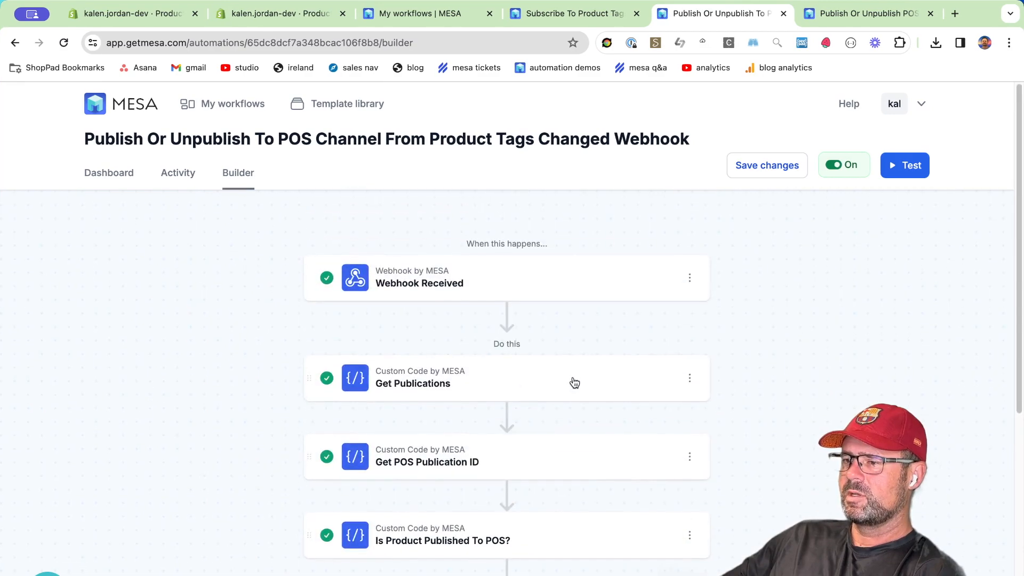
pyautogui.click(583, 377)
pyautogui.scroll(-5, 534, 463)
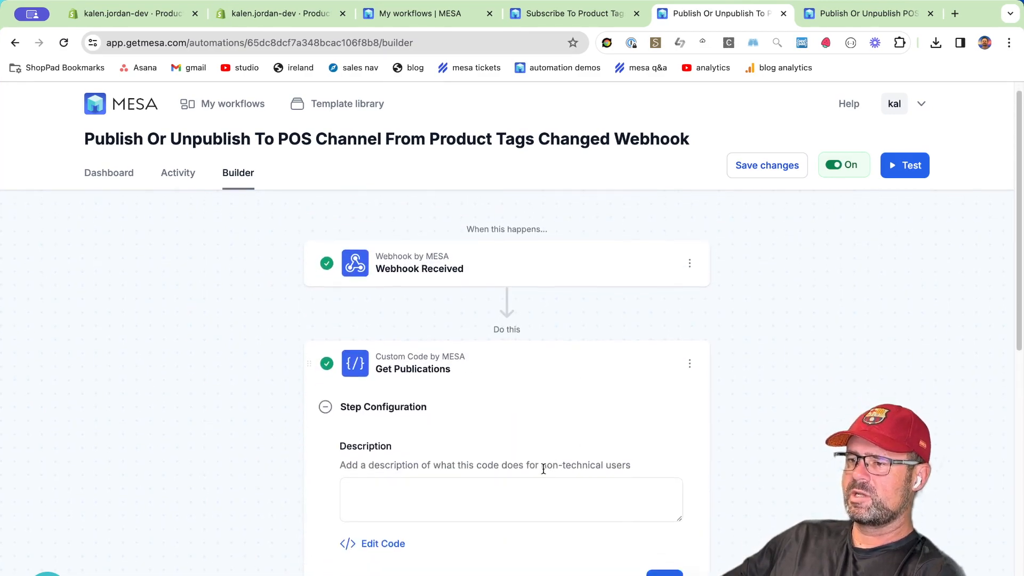
pyautogui.click(383, 306)
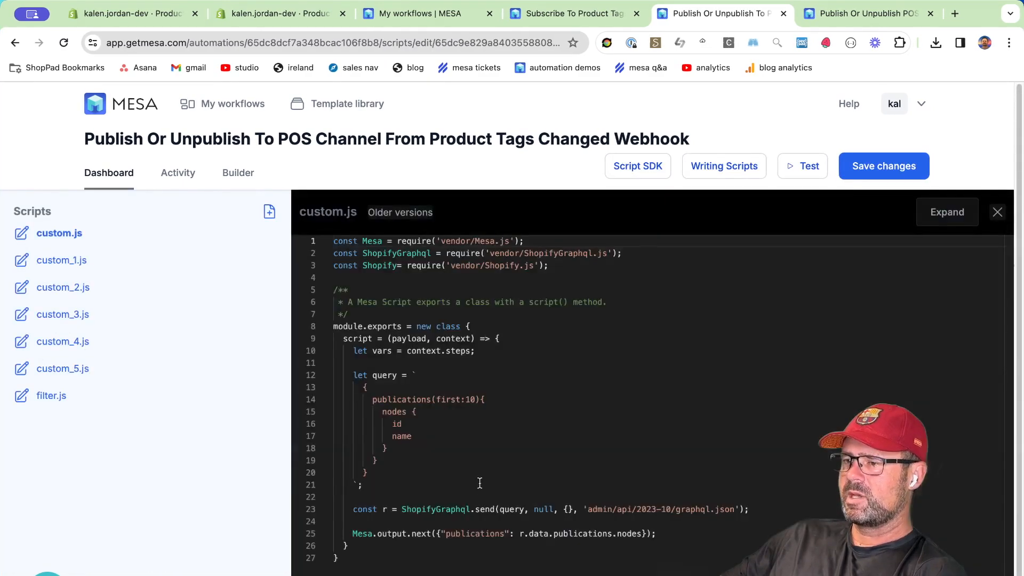
pyautogui.moveTo(395, 360); pyautogui.dragTo(557, 520)
# Return to the workflow builder and open the code of the Get POS Publication ID step.
pyautogui.click(239, 176)
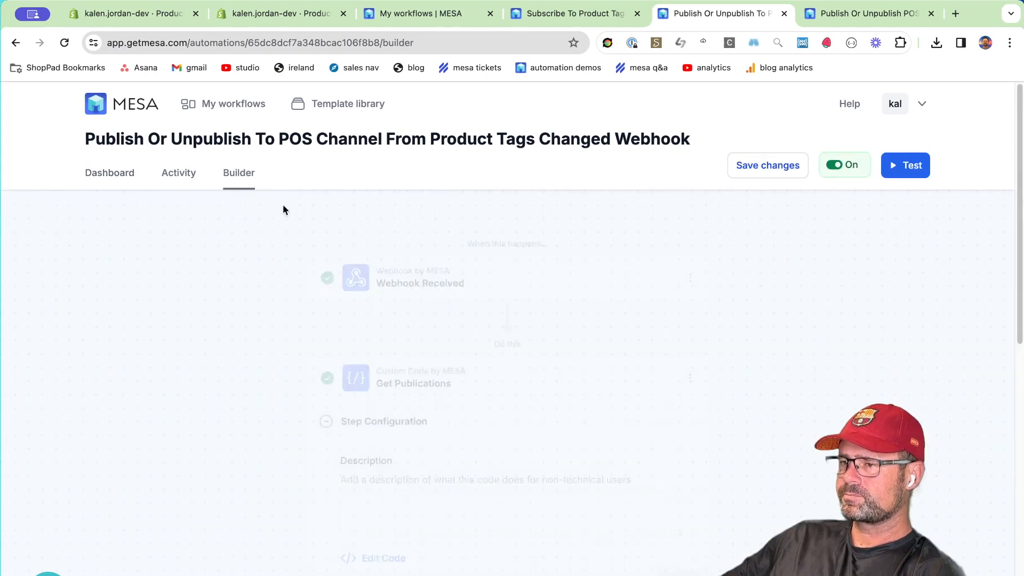
pyautogui.click(573, 400)
pyautogui.click(380, 449)
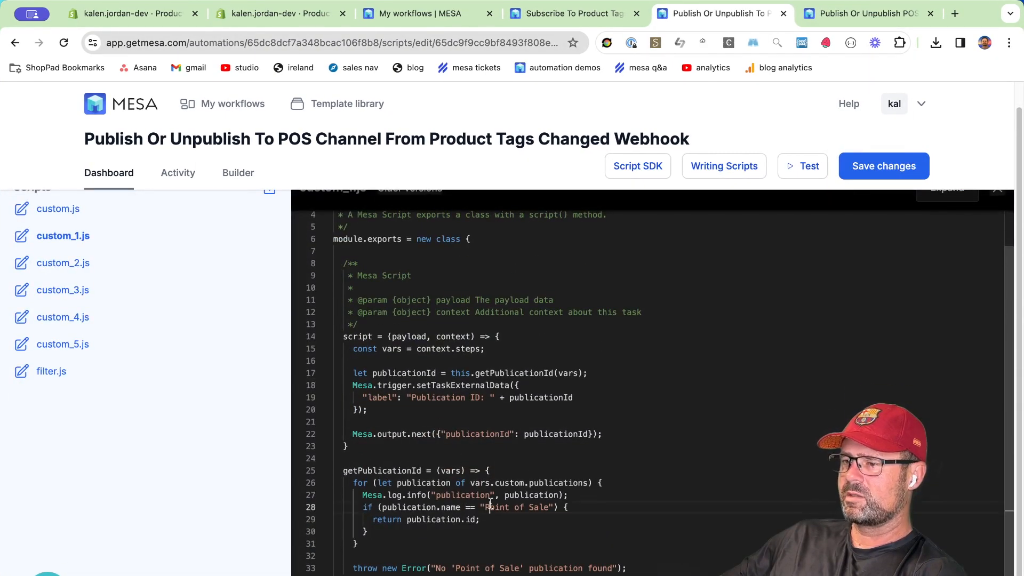
# Examine the Point of Sale name check, and open the code of the Is Product Published To POS? step to review its GraphQL query.
pyautogui.moveTo(486, 507); pyautogui.dragTo(549, 508)
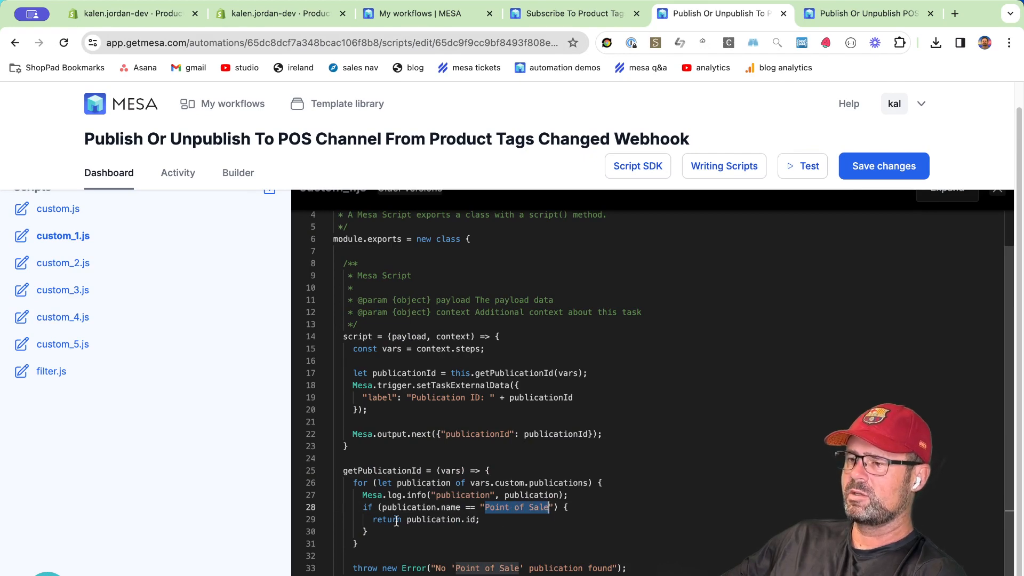
pyautogui.click(245, 178)
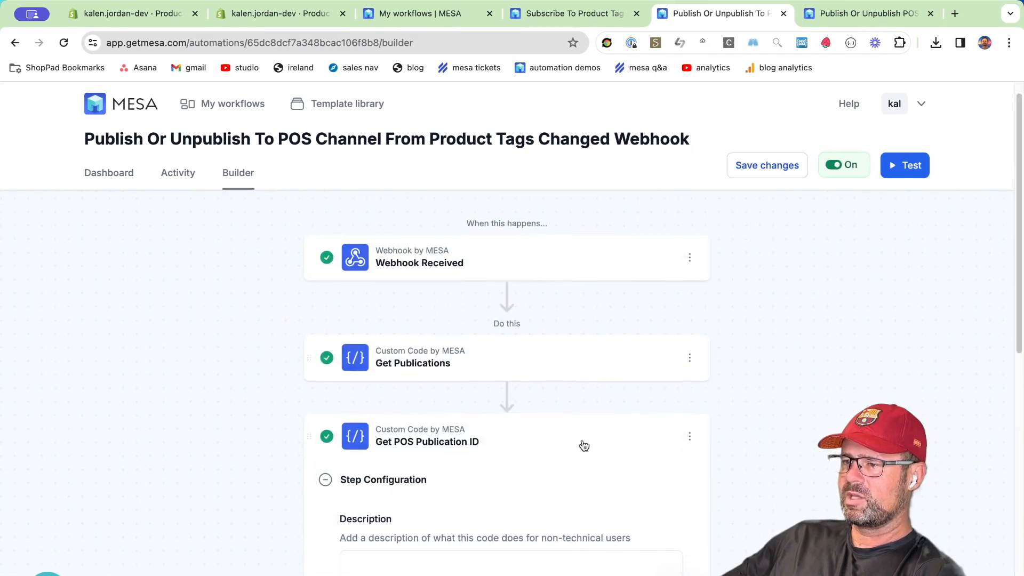
pyautogui.click(584, 446)
pyautogui.scroll(-2, 585, 446)
pyautogui.click(567, 428)
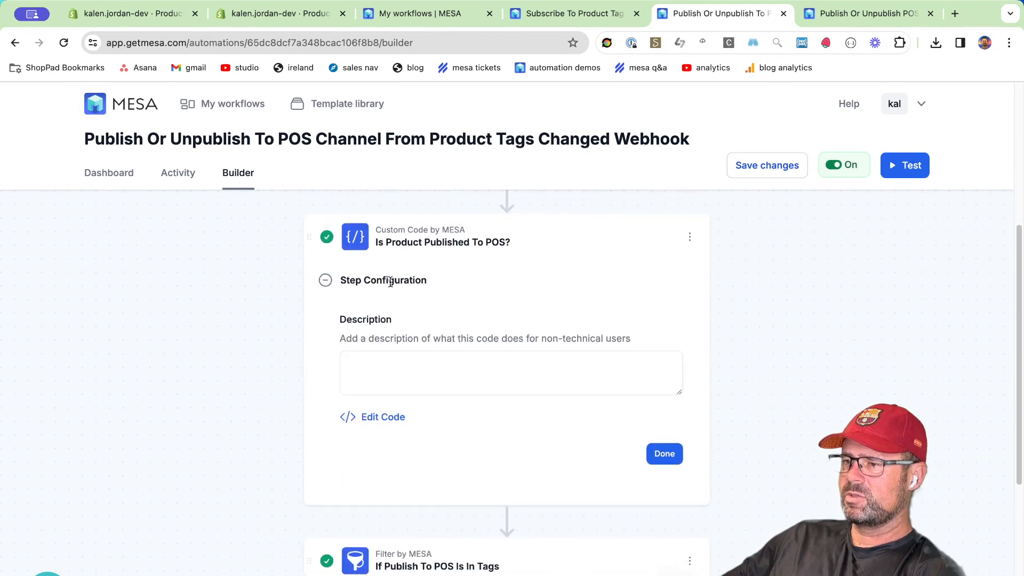
pyautogui.click(395, 422)
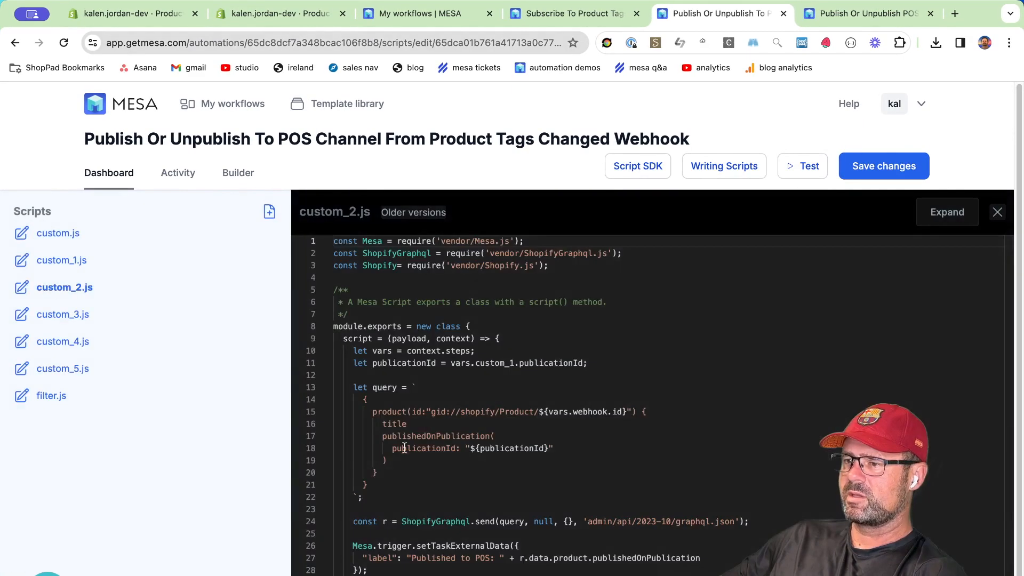
pyautogui.moveTo(370, 382); pyautogui.dragTo(396, 456)
pyautogui.click(398, 464)
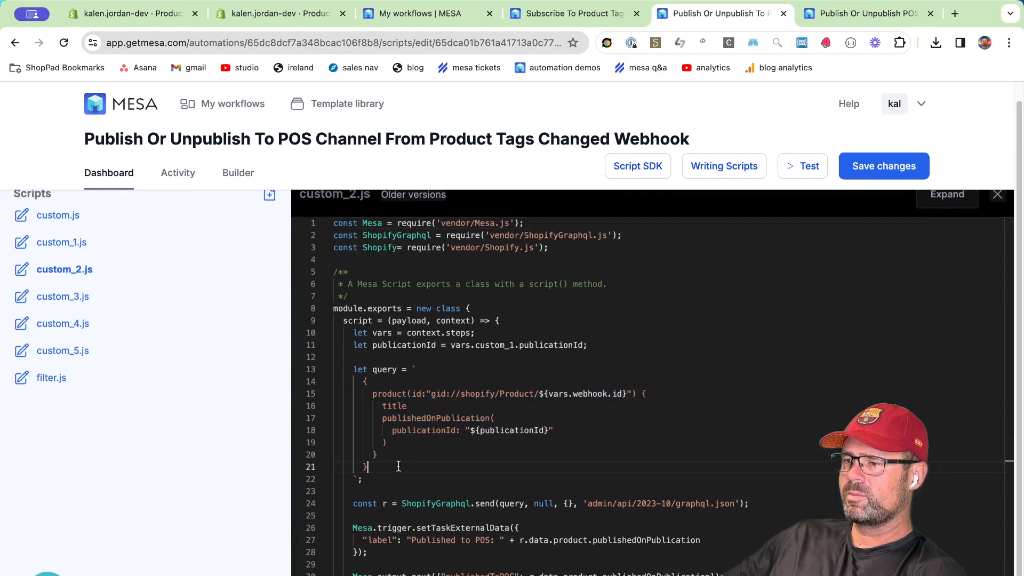
# Return to the workflow builder and examine the rule of the If Publish To POS Is In Tags filter.
pyautogui.click(234, 175)
pyautogui.scroll(-2, 638, 449)
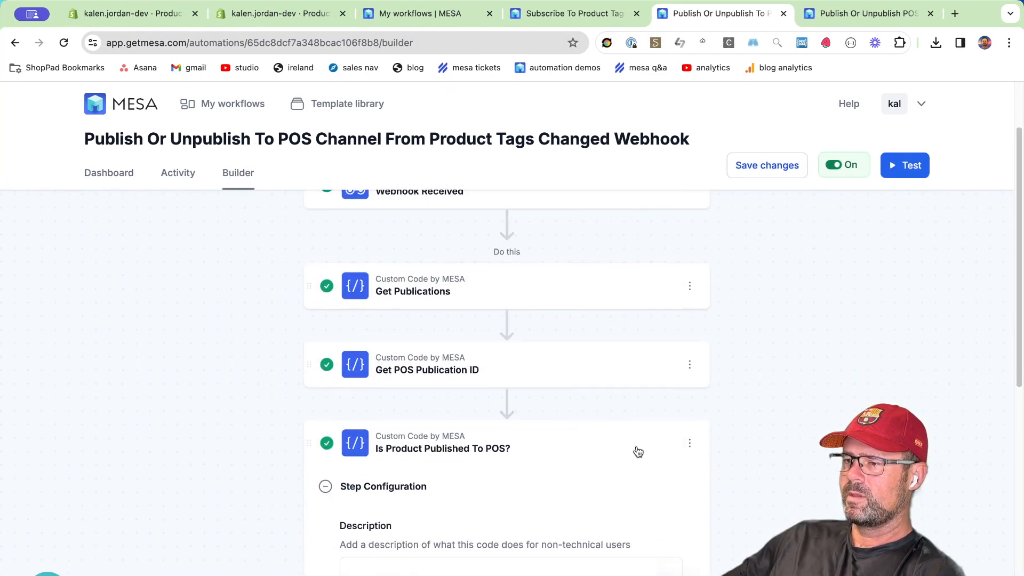
pyautogui.scroll(-2, 637, 449)
pyautogui.click(570, 410)
pyautogui.scroll(-3, 418, 360)
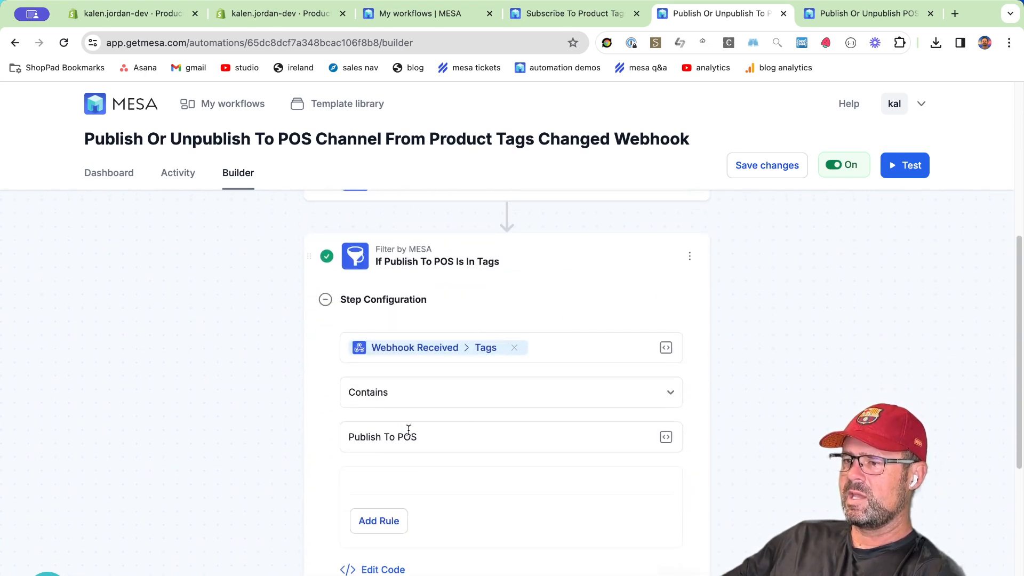
pyautogui.click(574, 258)
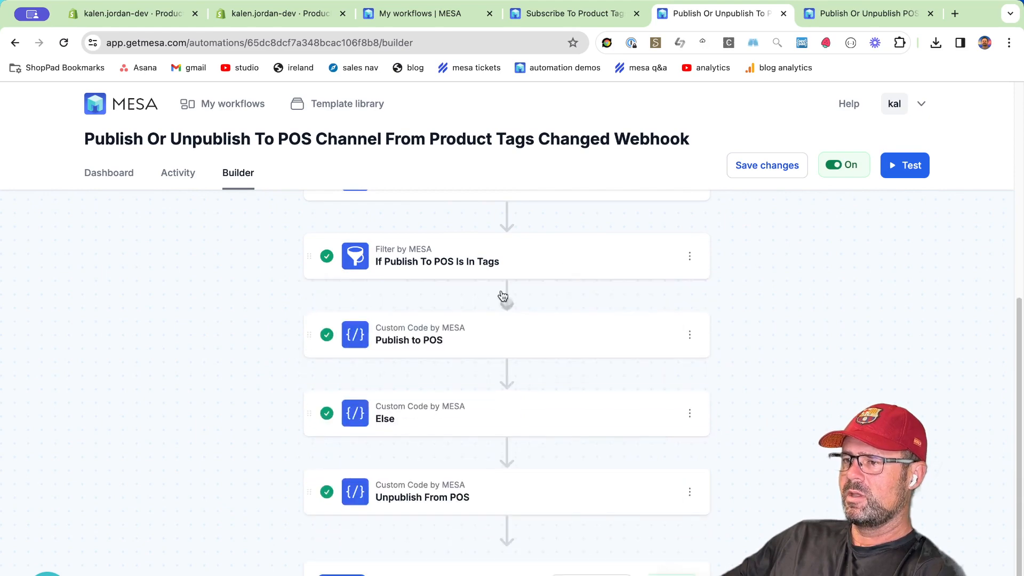
# Open the code of the Publish to POS step and examine its publishablePublish mutation.
pyautogui.click(517, 350)
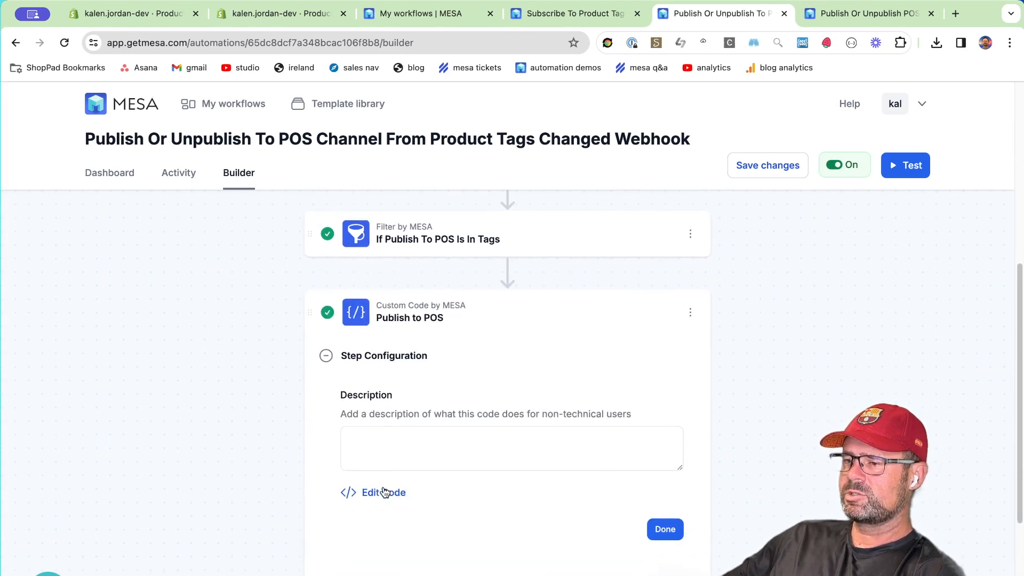
pyautogui.click(379, 491)
pyautogui.scroll(-3, 356, 415)
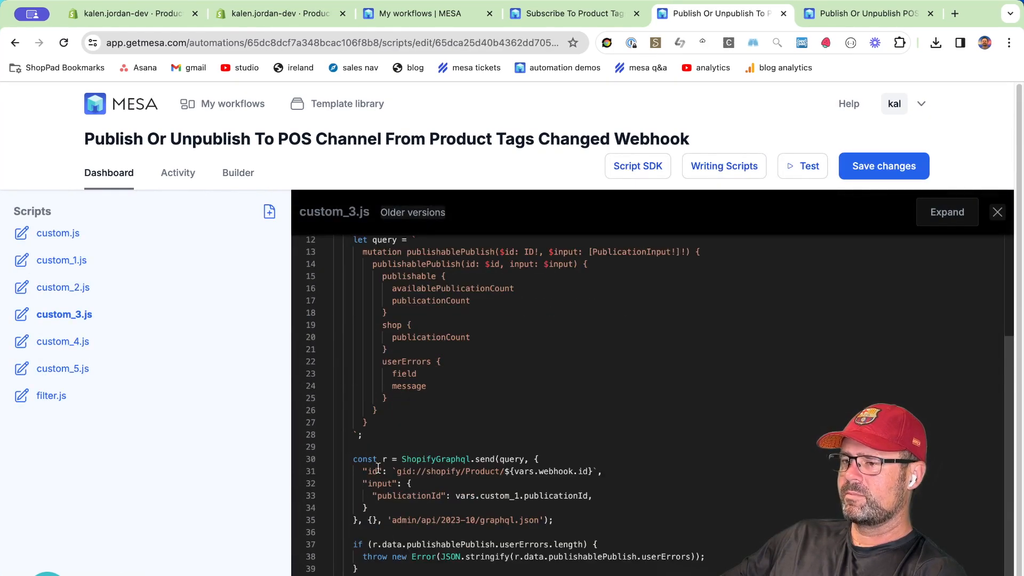
pyautogui.scroll(2, 378, 468)
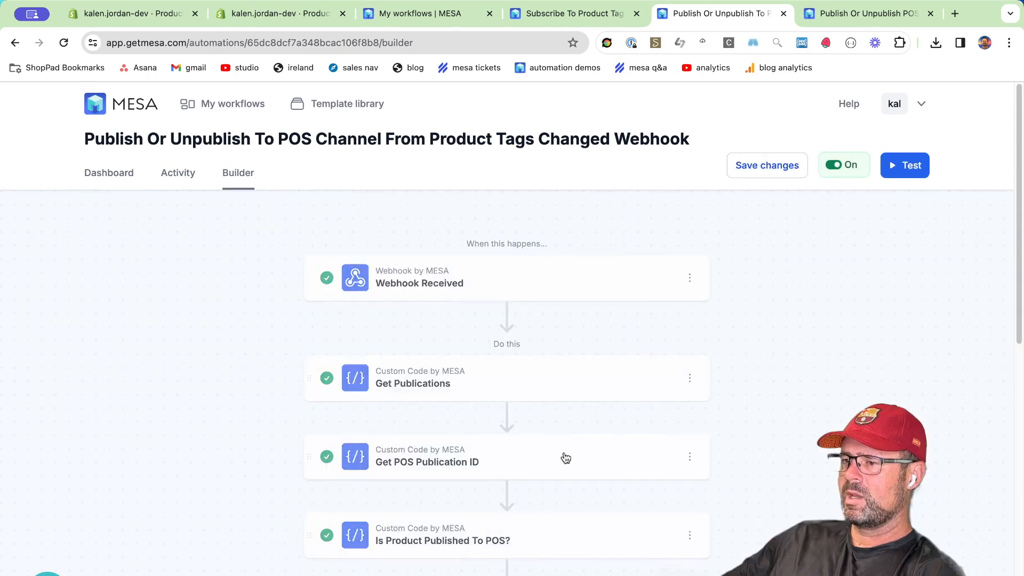
# Examine the Unpublish From POS step's configuration in the workflow builder, and collapse it.
pyautogui.scroll(-6, 561, 468)
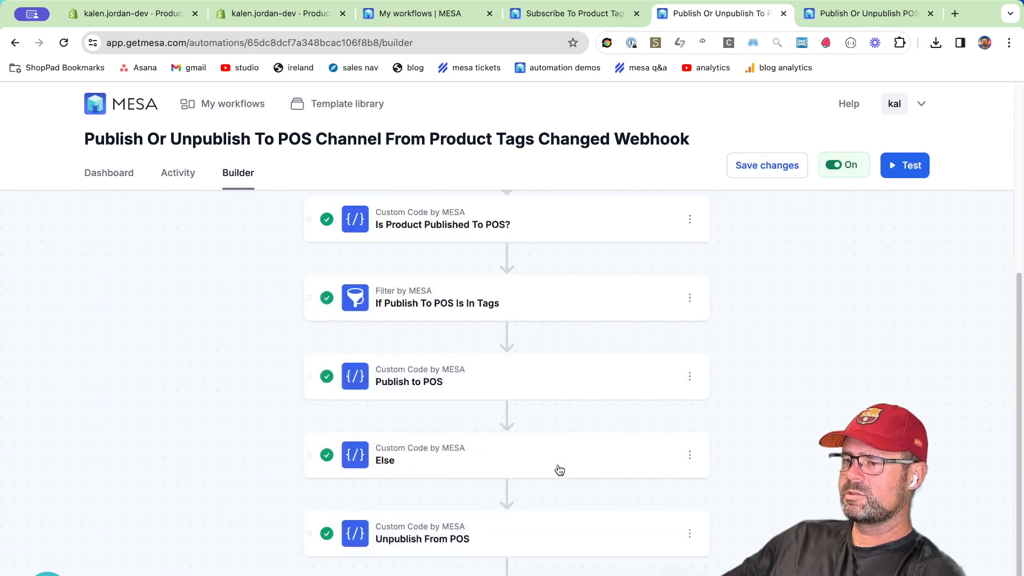
pyautogui.click(557, 537)
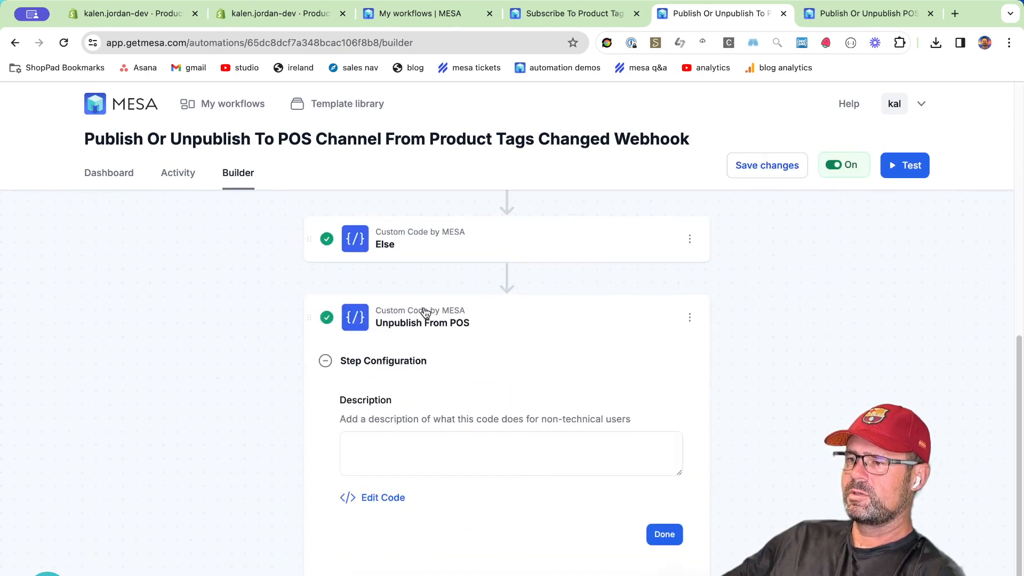
pyautogui.click(552, 332)
pyautogui.scroll(6, 560, 430)
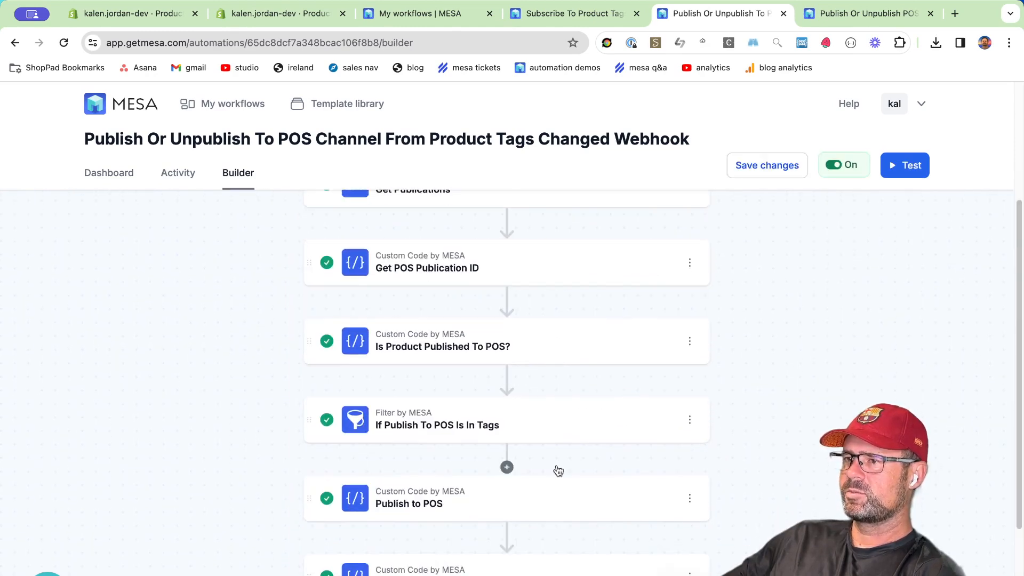
# Expand the completed Feb 26, 2024 10:47am run in the workflow's activity and check its Publish to POS step.
pyautogui.click(178, 174)
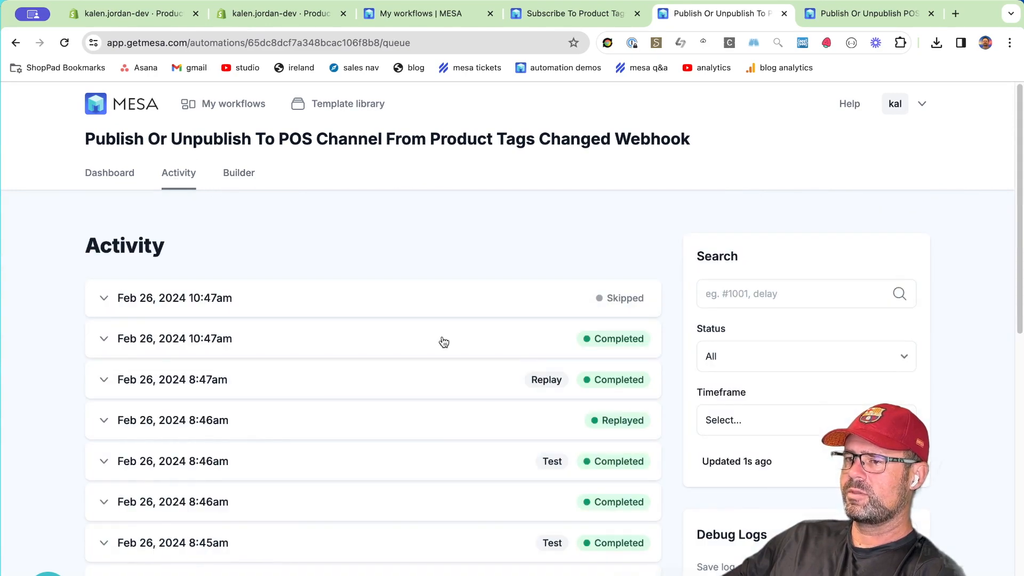
pyautogui.click(444, 341)
pyautogui.scroll(-2, 389, 459)
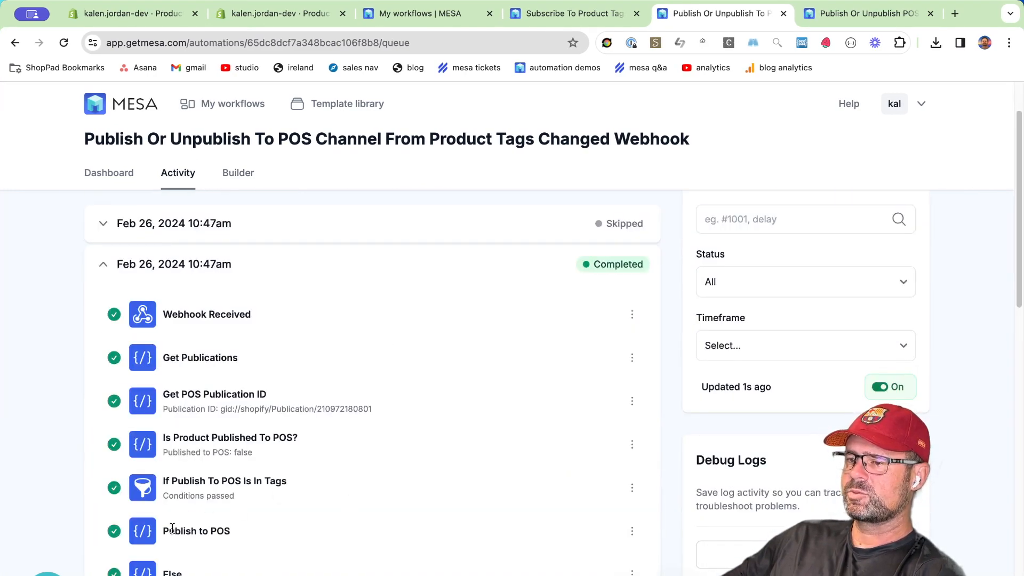
pyautogui.moveTo(172, 531); pyautogui.dragTo(230, 531)
# Switch to Shopify, check the Point of Sale channel in the Blank Brown Towel product's sales channels, and cancel without saving.
pyautogui.click(276, 20)
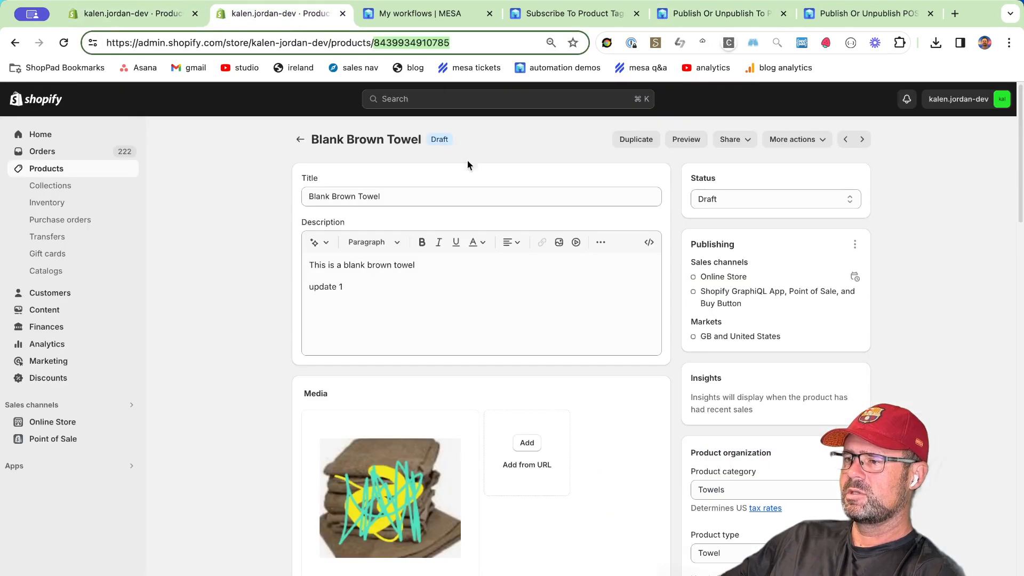
pyautogui.click(854, 245)
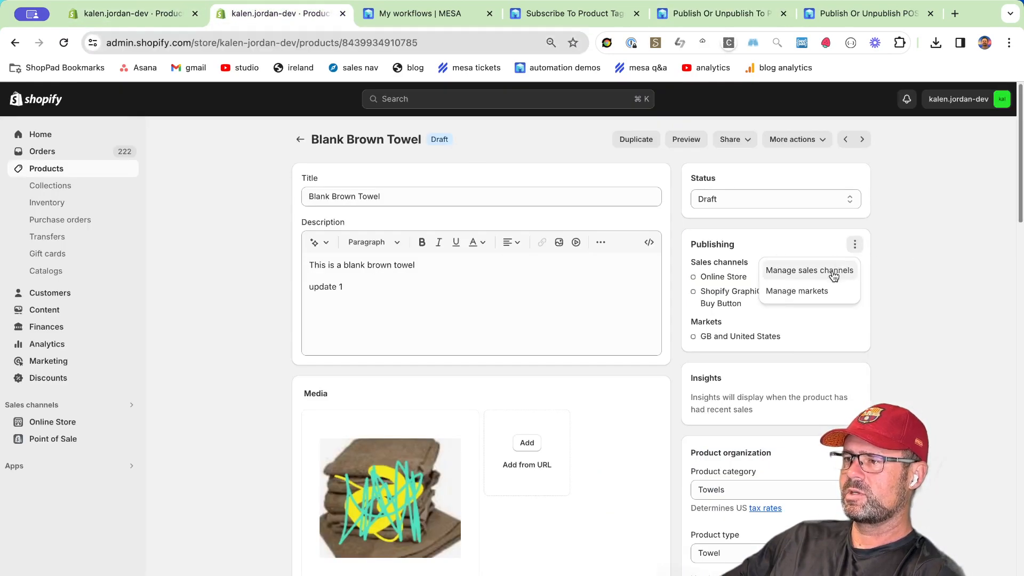
pyautogui.click(832, 271)
pyautogui.click(352, 388)
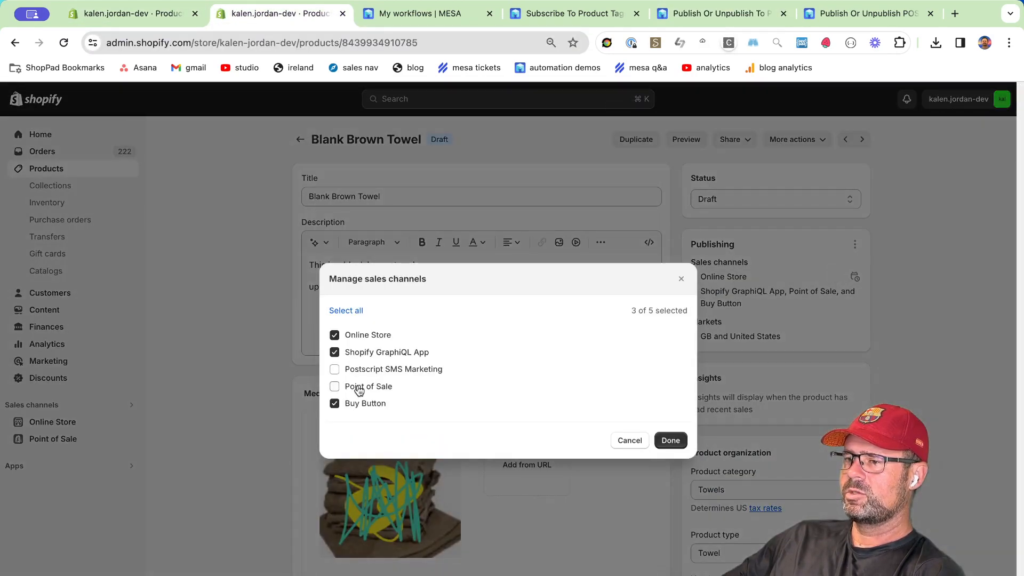
pyautogui.click(354, 388)
pyautogui.click(632, 446)
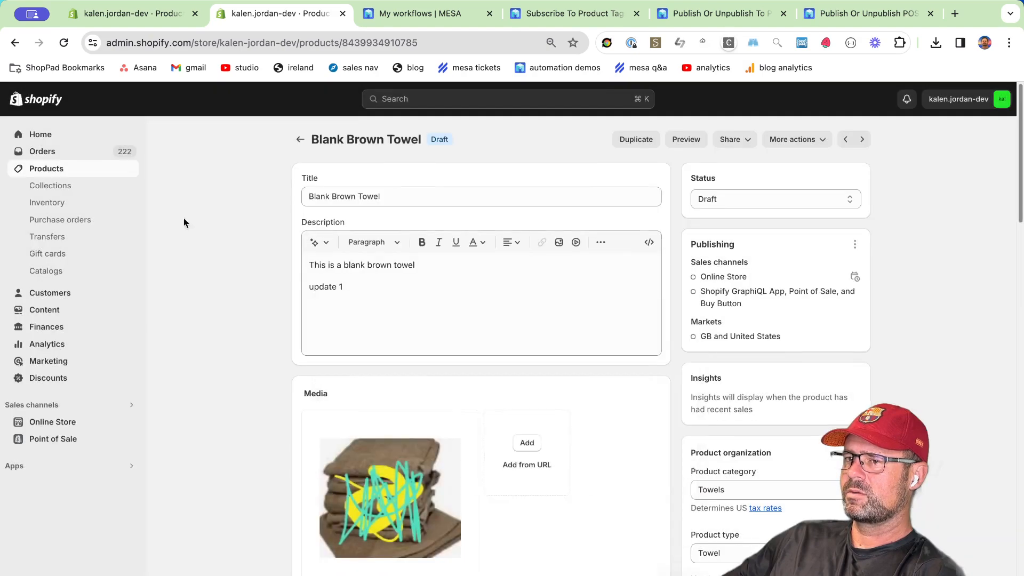
# Open the Dashboard Wrap for Model 3 / Y product in Shopify, and return to the POS workflow's activity in MESA.
pyautogui.click(64, 173)
pyautogui.click(296, 373)
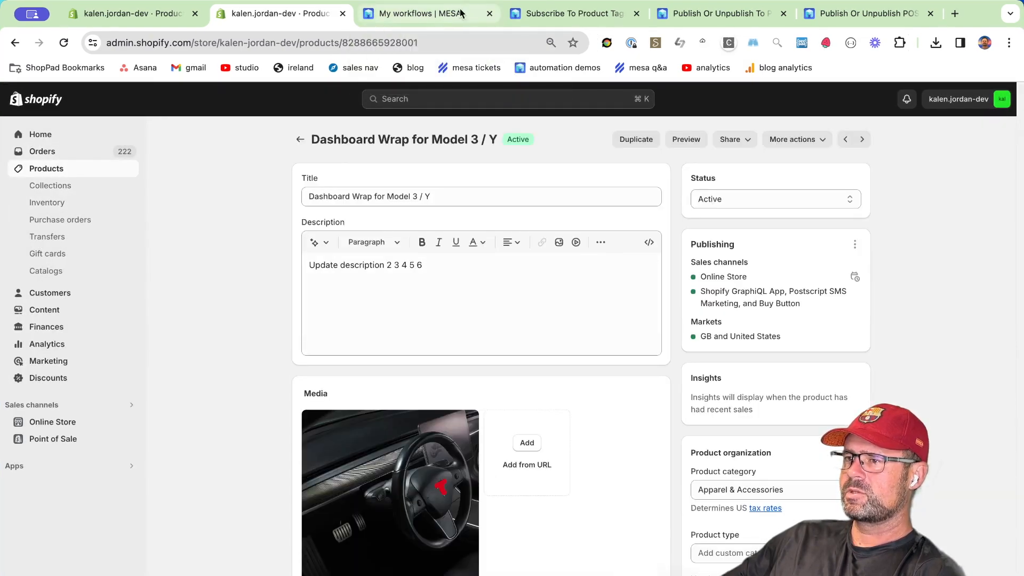
pyautogui.click(443, 15)
pyautogui.click(592, 15)
pyautogui.click(747, 15)
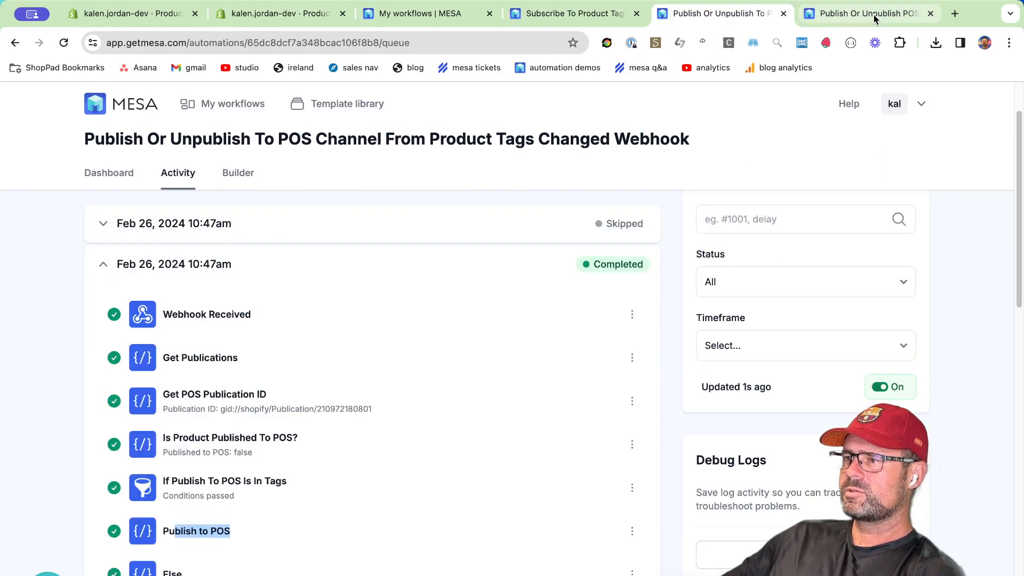
pyautogui.click(874, 15)
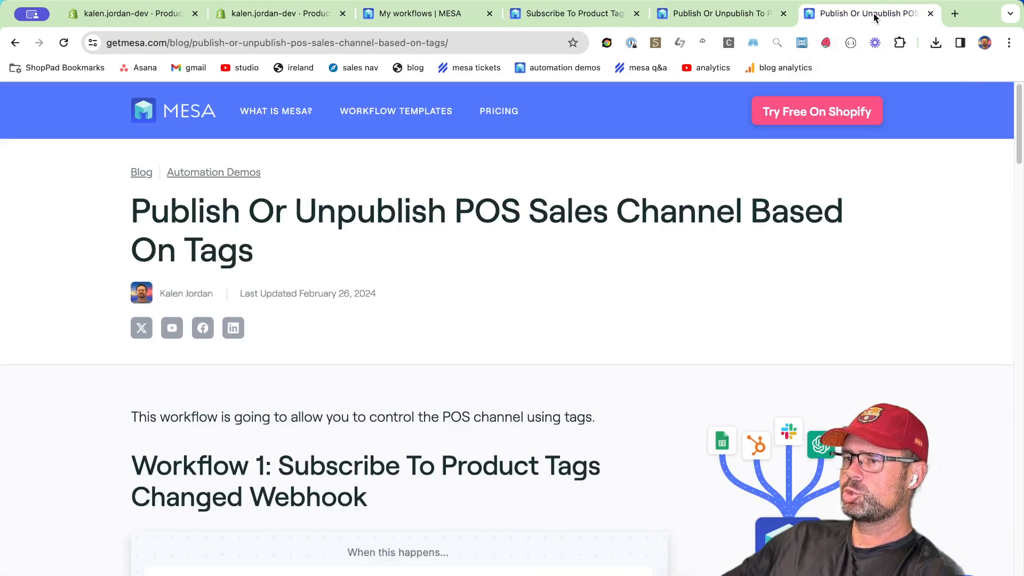
pyautogui.click(745, 14)
# Expand the skipped 10:47am run and read its Webhook Received message, closing the extra Shopify product page.
pyautogui.click(340, 234)
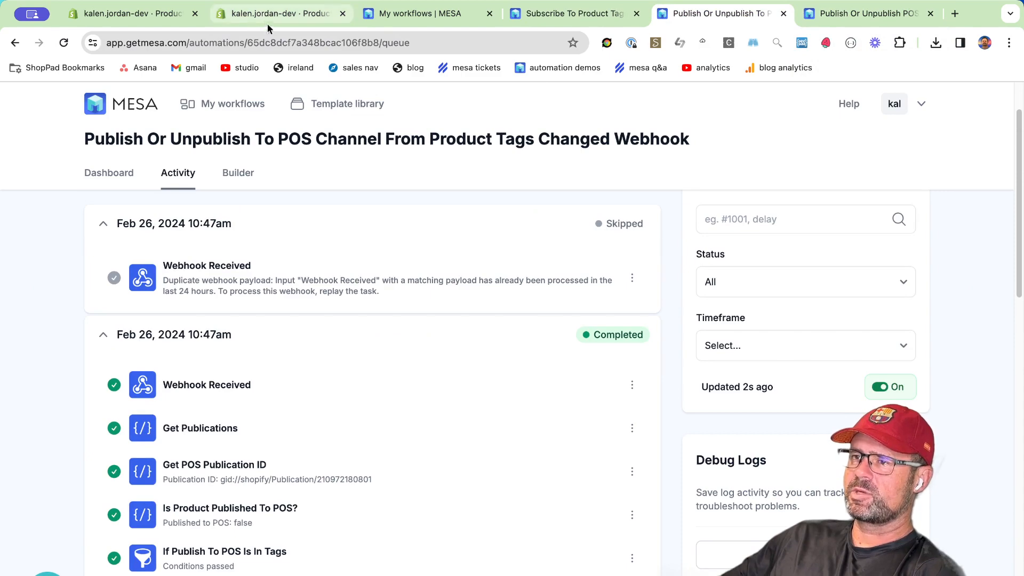
pyautogui.click(147, 17)
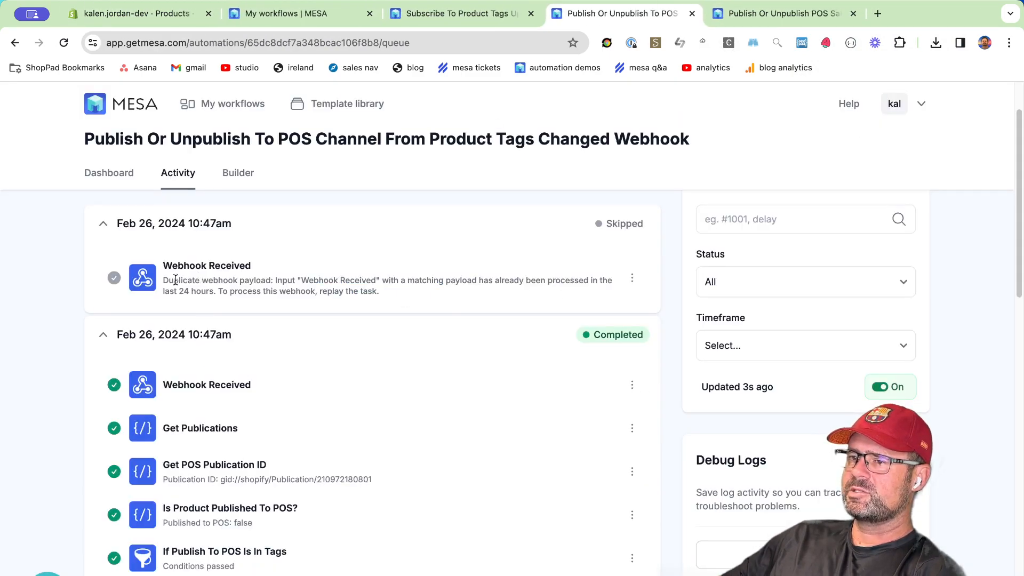
pyautogui.moveTo(175, 280); pyautogui.dragTo(249, 336)
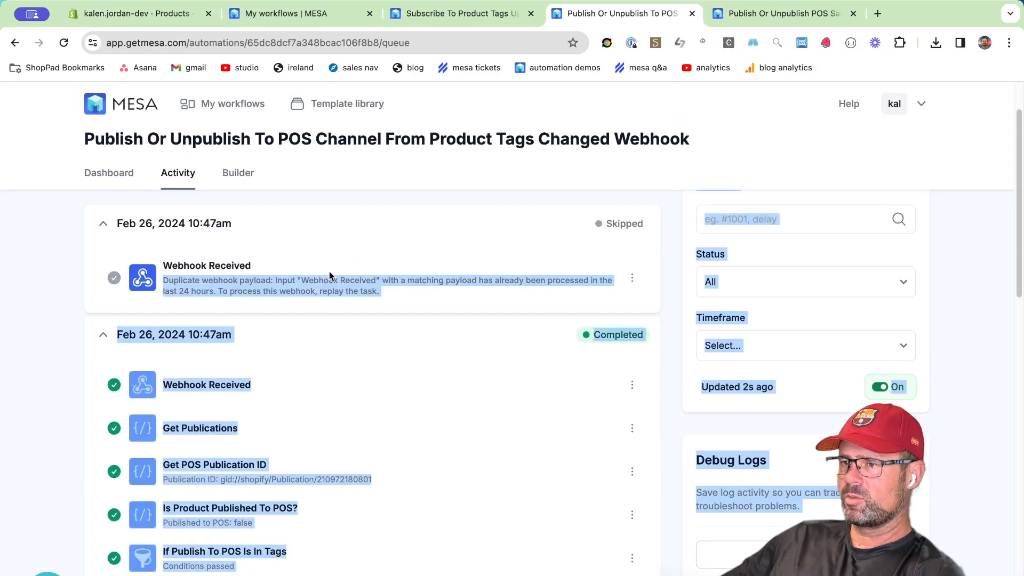
pyautogui.click(244, 288)
# Replay the Webhook Received task of the skipped 10:47am run and confirm the replay.
pyautogui.click(631, 278)
pyautogui.click(610, 306)
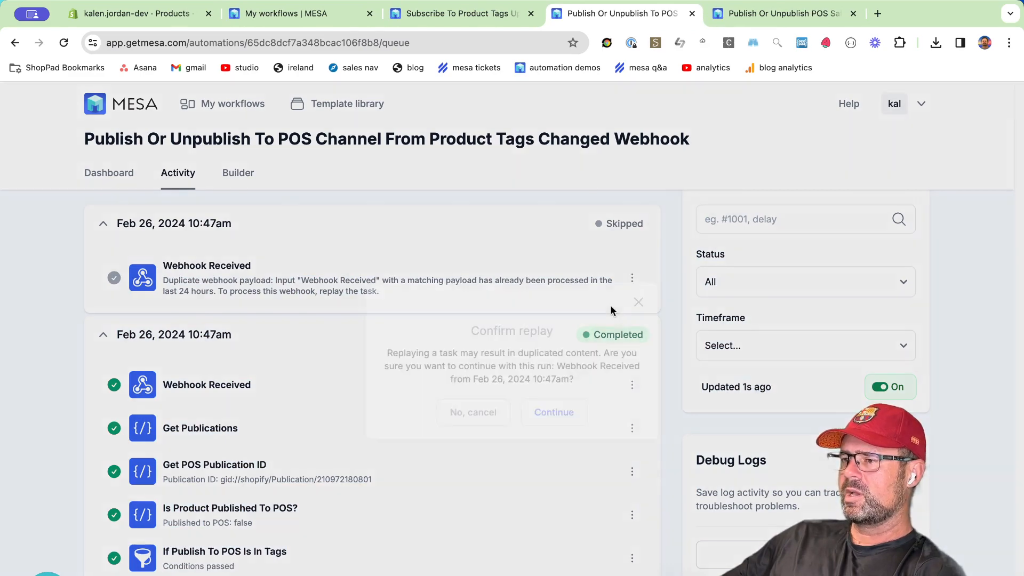
pyautogui.click(557, 418)
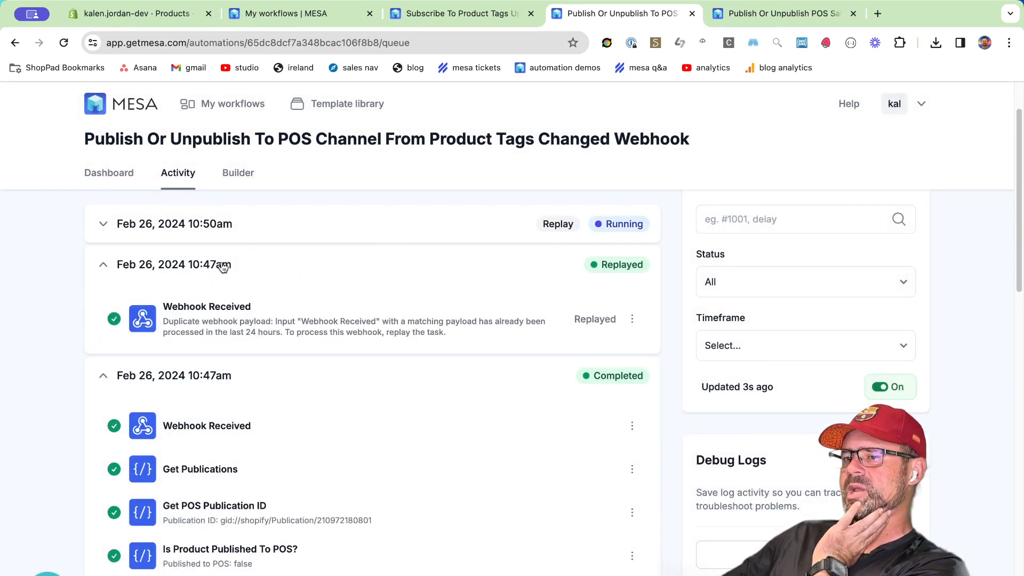
# Review the replayed task's duplicate webhook message and the Publish to POS step in the 10:50am replay run.
pyautogui.moveTo(239, 321); pyautogui.dragTo(347, 331)
pyautogui.click(382, 330)
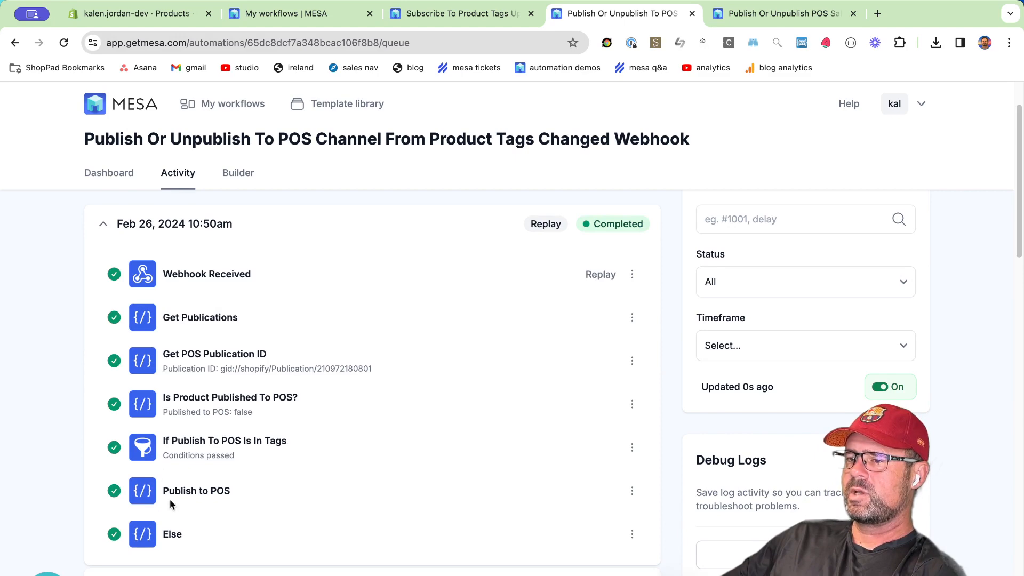
pyautogui.moveTo(163, 491); pyautogui.dragTo(234, 490)
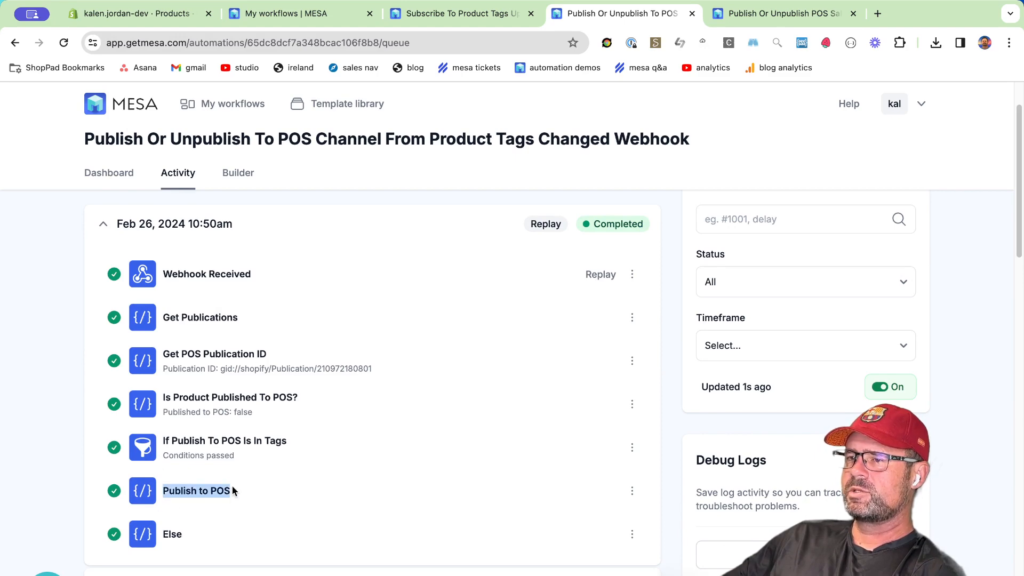
# Switch to Shopify, check the Point of Sale channel in the Dashboard Wrap for Model 3 / Y product's sales channels, and close the dialog.
pyautogui.click(157, 18)
pyautogui.scroll(10, 883, 288)
pyautogui.click(855, 244)
pyautogui.click(821, 268)
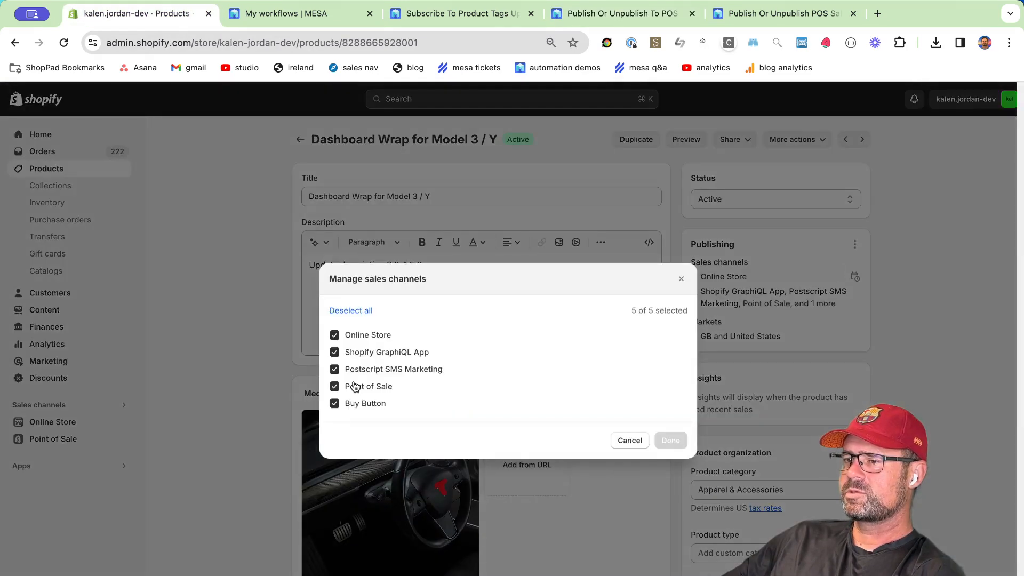
pyautogui.click(681, 278)
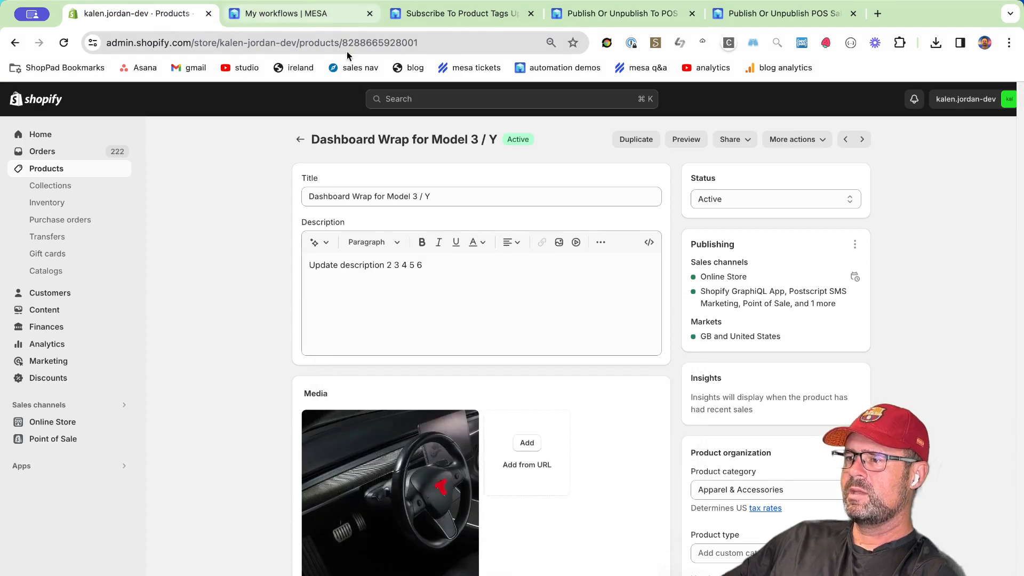
# Remove the Publish To POS tag from the Dashboard Wrap for Model 3 / Y product and save it.
pyautogui.scroll(-5, 833, 412)
pyautogui.click(756, 450)
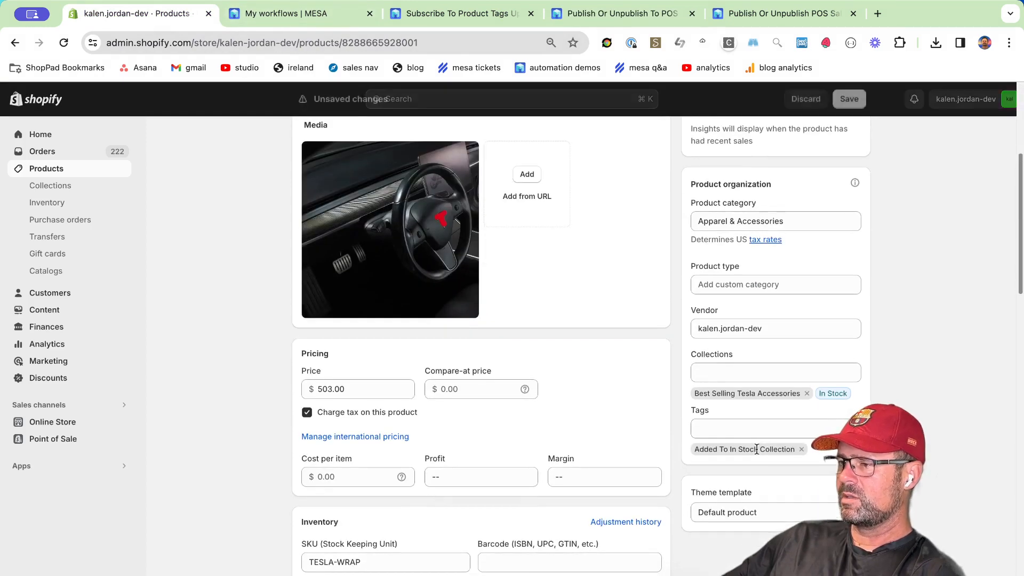
pyautogui.scroll(5, 805, 157)
pyautogui.click(849, 100)
# Switch to MESA, replay the Webhook Received task of the skipped 10:50am run, and review the replay's tag condition and Unpublish From POS steps.
pyautogui.click(619, 14)
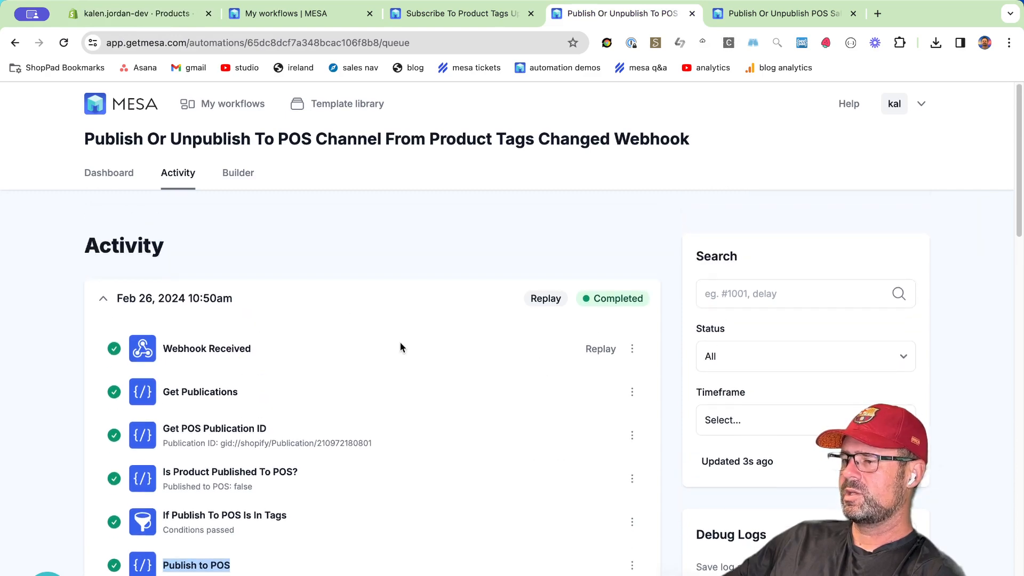
pyautogui.click(405, 297)
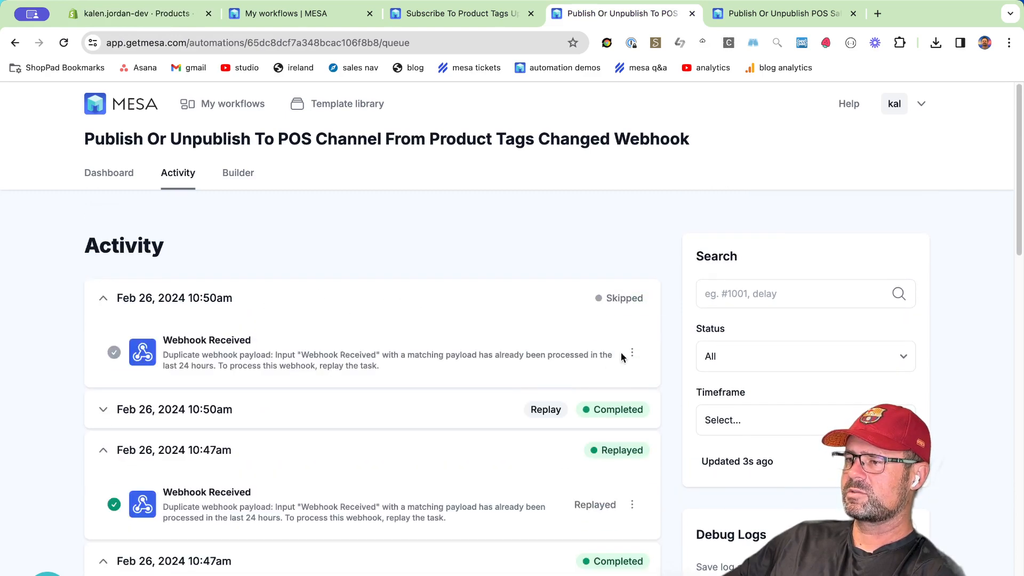
pyautogui.click(631, 353)
pyautogui.click(627, 381)
pyautogui.click(543, 419)
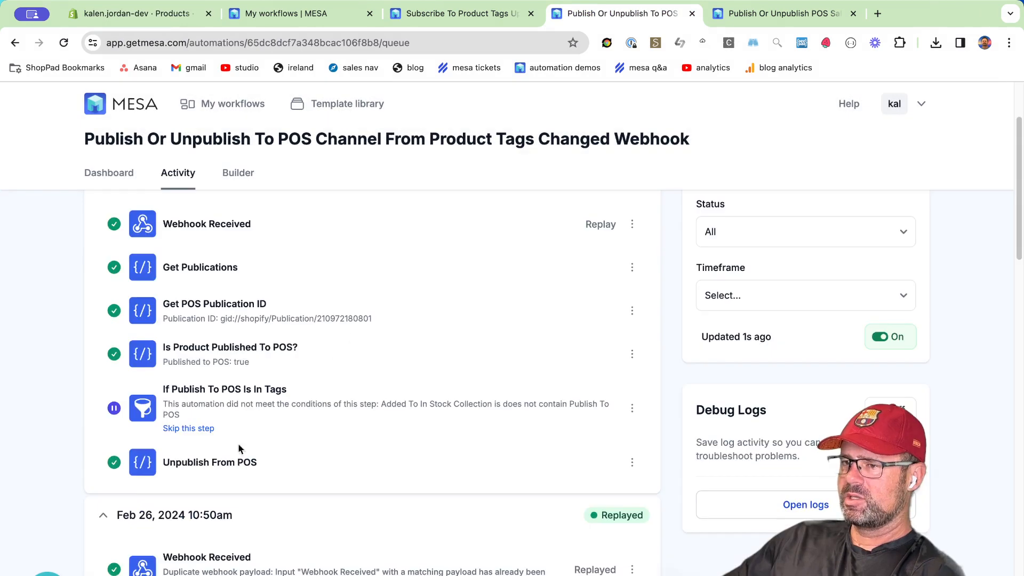
pyautogui.moveTo(181, 404); pyautogui.dragTo(341, 404)
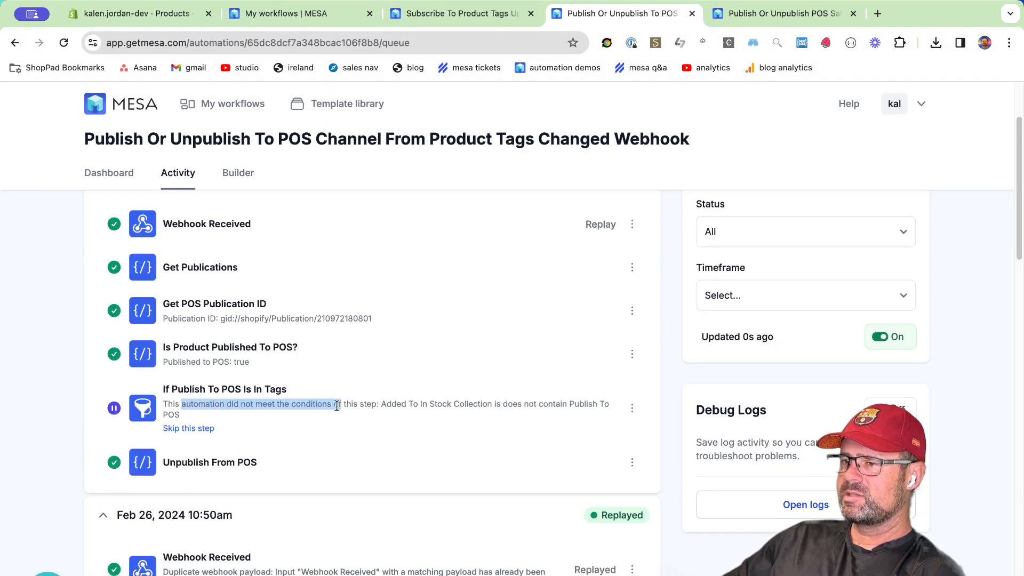
pyautogui.moveTo(163, 463); pyautogui.dragTo(265, 465)
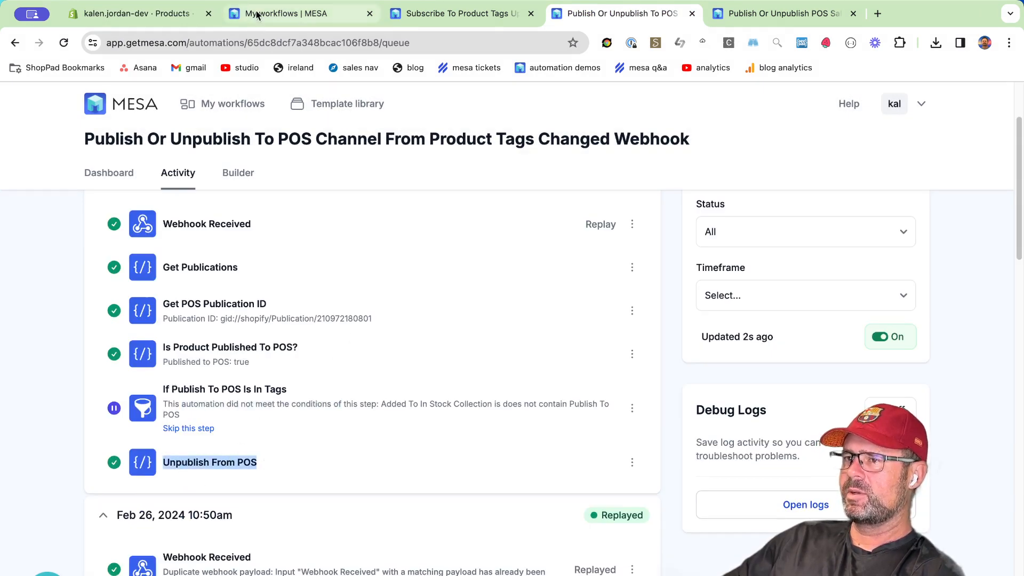
# Switch to Shopify and inspect the Point of Sale channel in the Dashboard Wrap for Model 3 / Y product's sales channel settings.
pyautogui.click(139, 13)
pyautogui.click(854, 244)
pyautogui.click(794, 267)
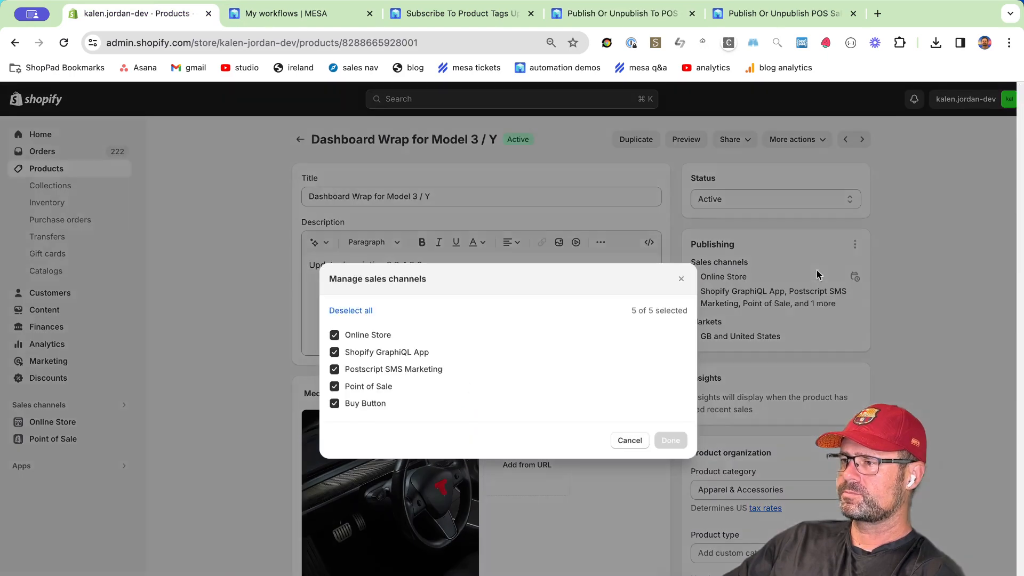
pyautogui.click(394, 387)
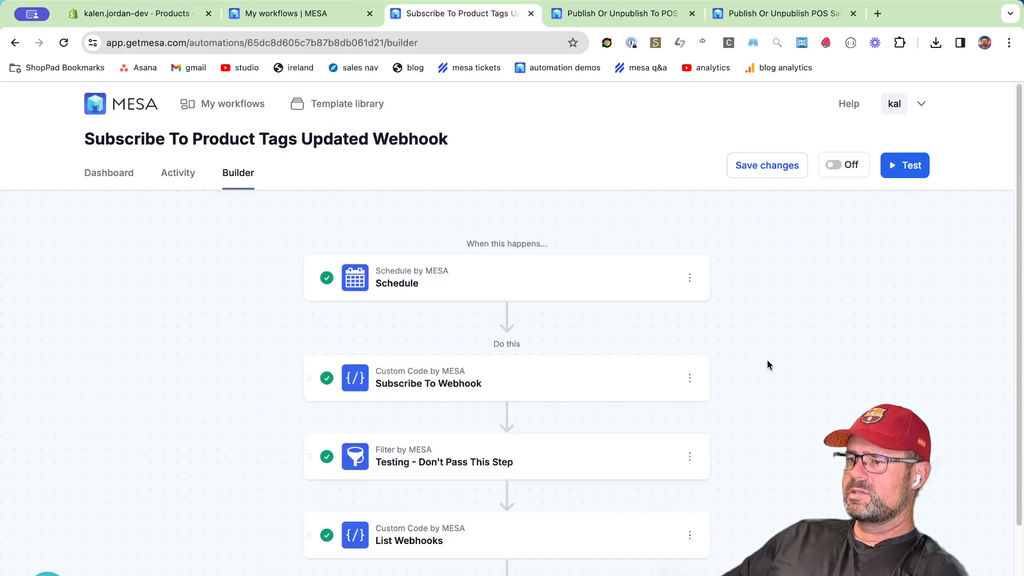
# Switch to the MESA blog and open the Publish Or Unpublish POS Sales Channel Based On Tags article from the Automation Demos category.
pyautogui.scroll(-3, 768, 361)
pyautogui.scroll(3, 768, 361)
pyautogui.click(779, 13)
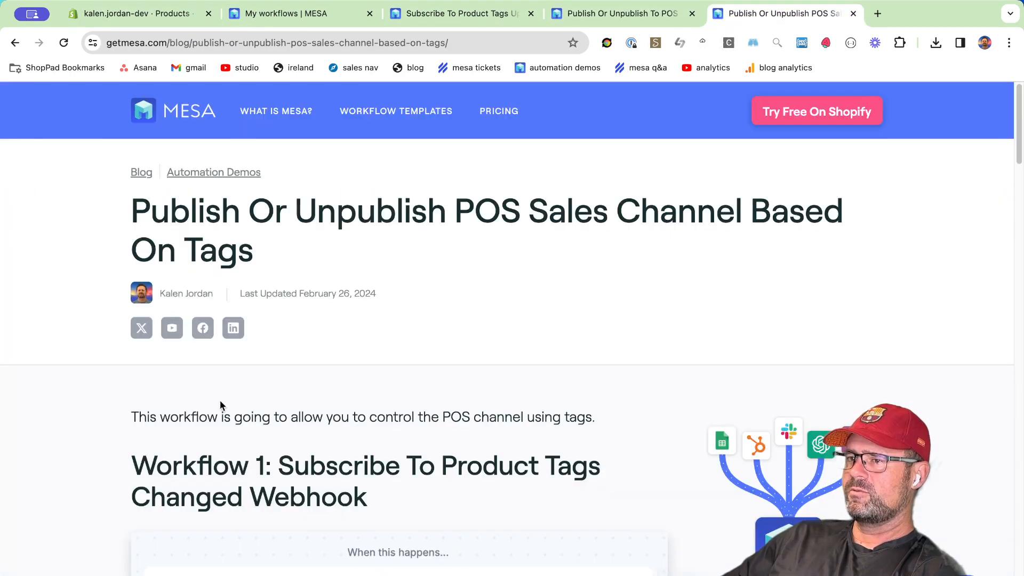
pyautogui.click(221, 175)
pyautogui.scroll(-5, 98, 405)
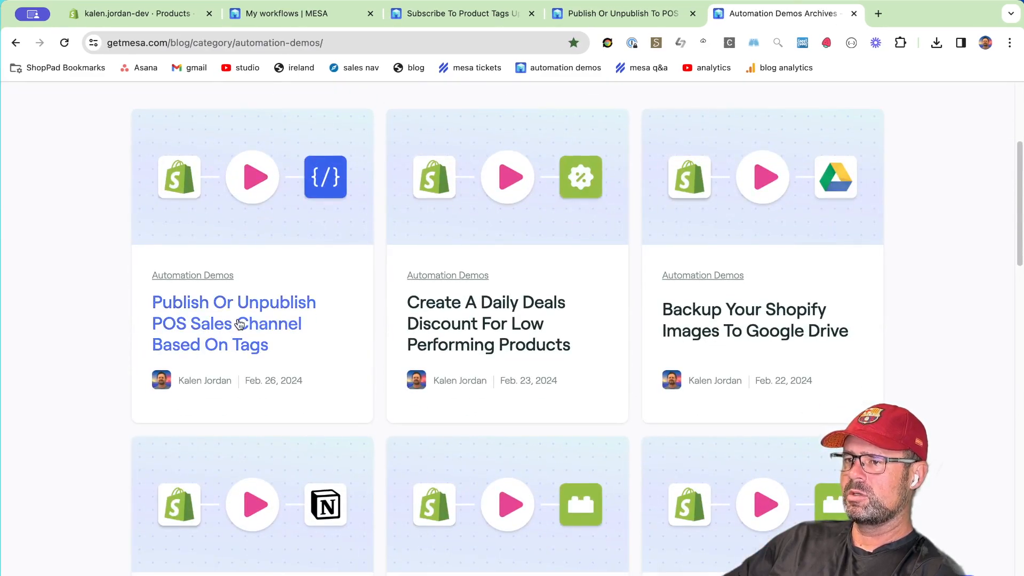
pyautogui.click(268, 323)
# Examine the article's workflow diagrams, the Workflow #1 and Workflow #2 zip downloads, and the demo file instructions.
pyautogui.scroll(-5, 785, 353)
pyautogui.scroll(-3, 785, 360)
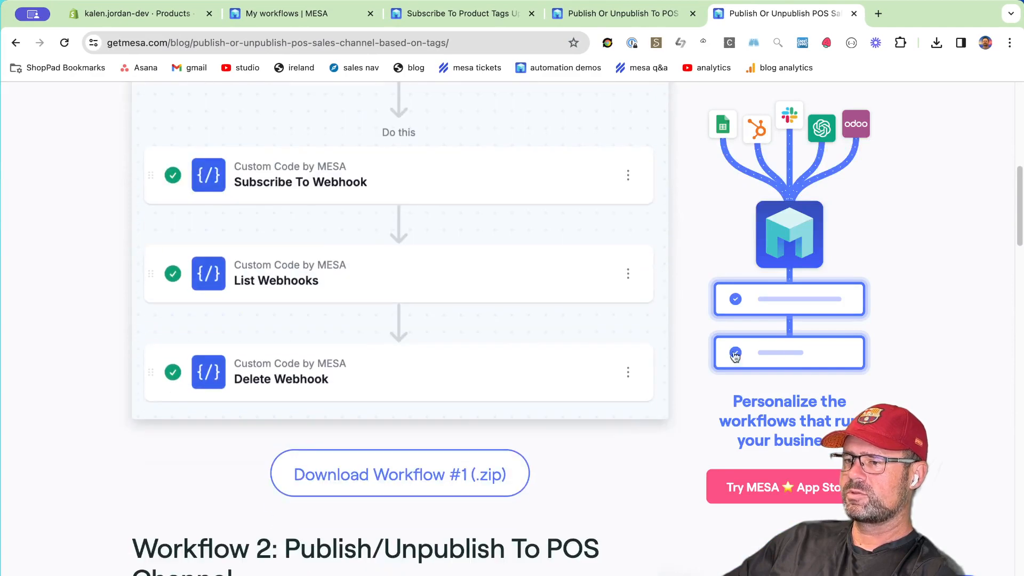
pyautogui.scroll(-10, 423, 472)
pyautogui.scroll(-10, 404, 446)
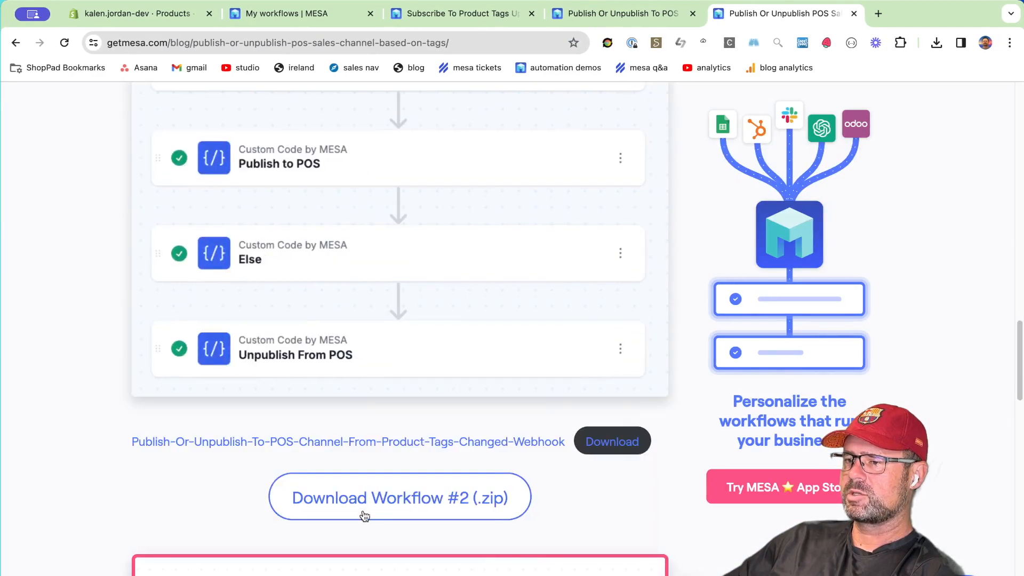
pyautogui.scroll(-2, 408, 501)
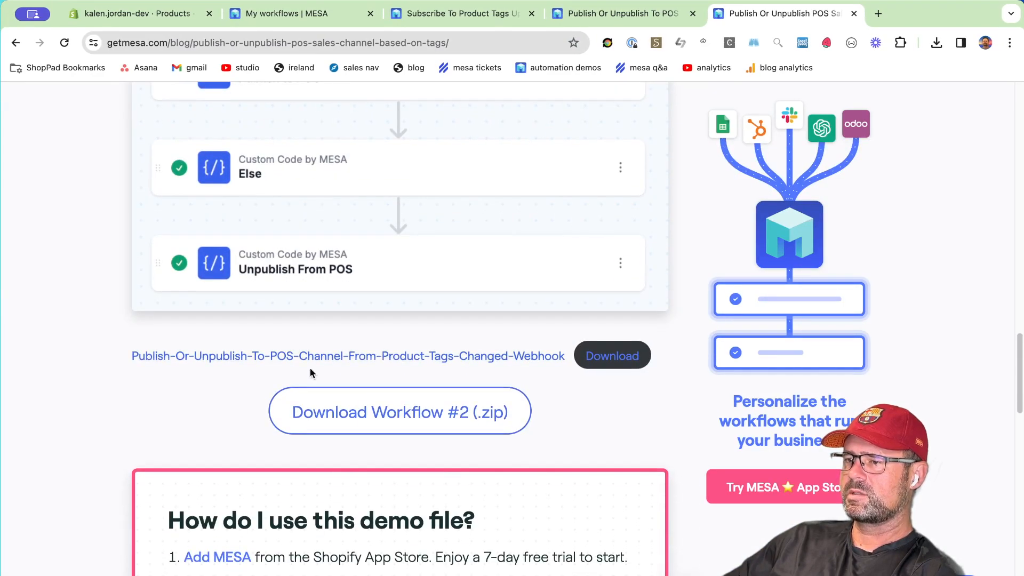
pyautogui.scroll(-3, 445, 475)
pyautogui.scroll(20, 475, 457)
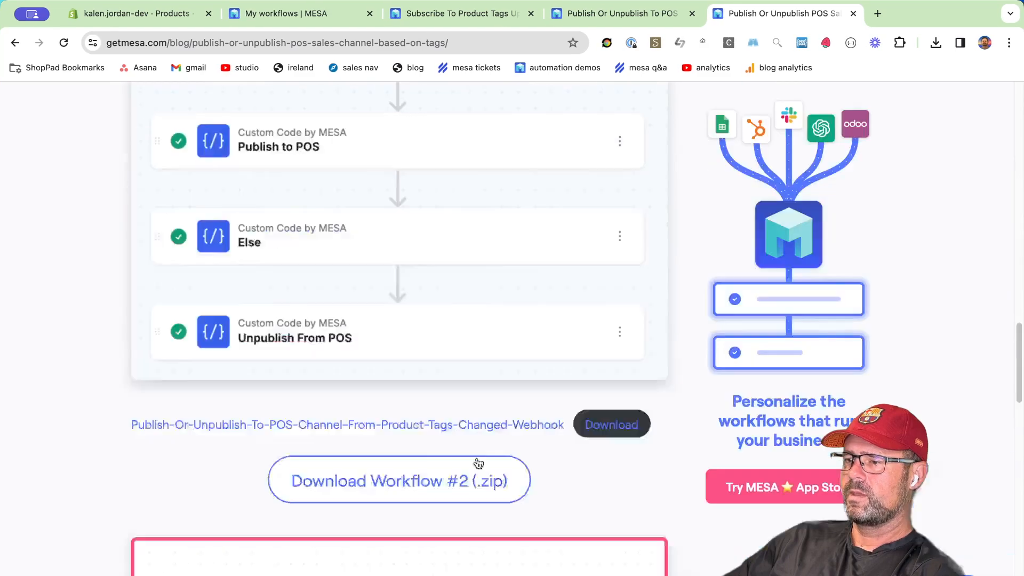